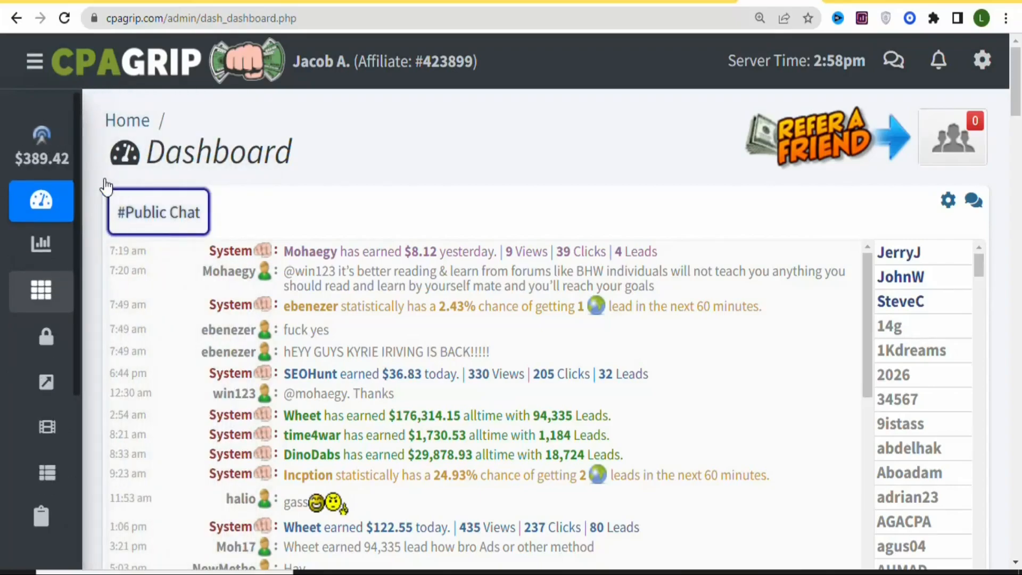
pyautogui.moveTo(54, 174)
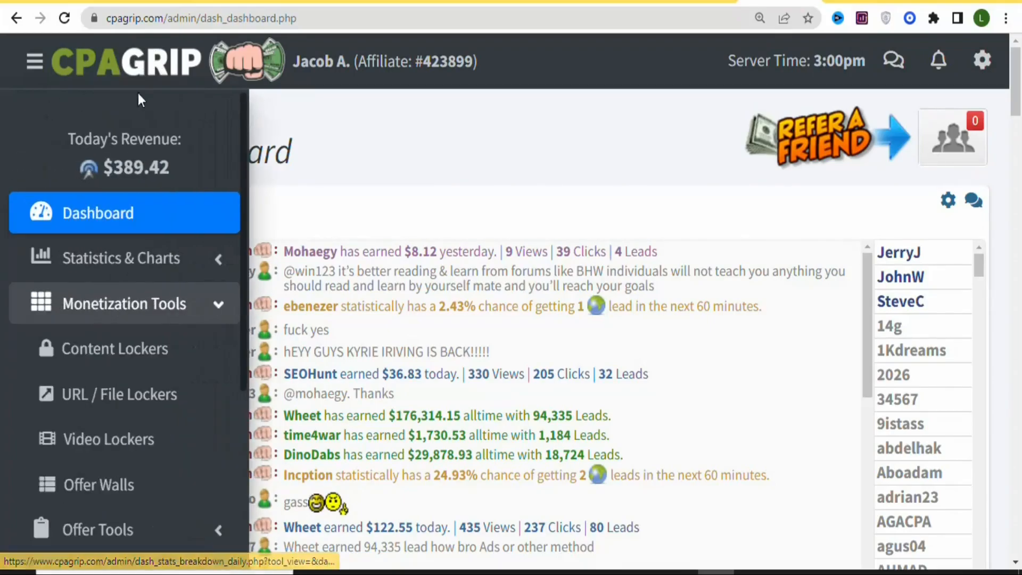
pyautogui.moveTo(123, 212)
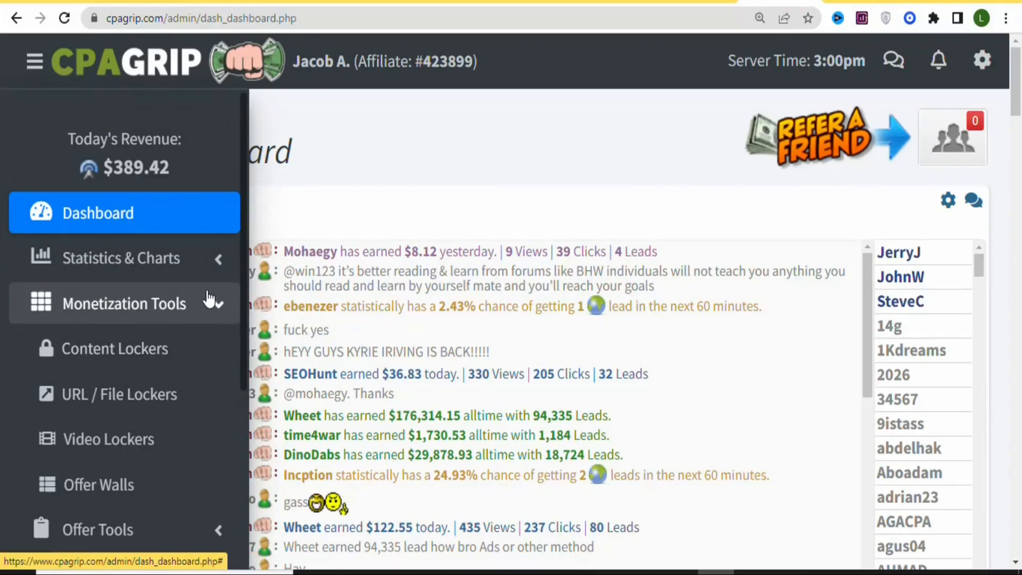
pyautogui.click(227, 307)
pyautogui.click(206, 308)
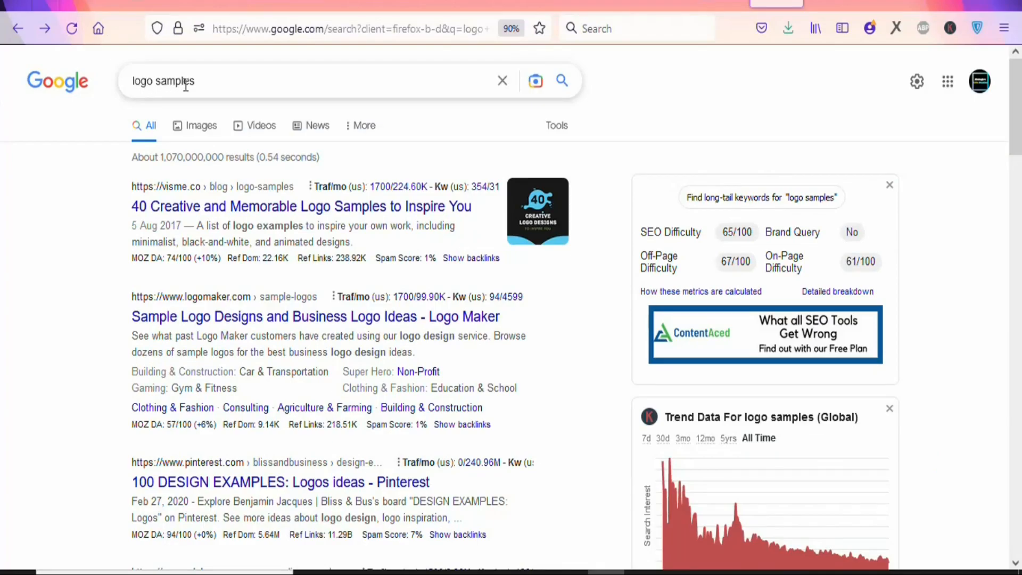
# Show image results for the logo samples search and save Freepik's black-and-white Creative Design logo sheet to Downloads as index2
pyautogui.click(200, 126)
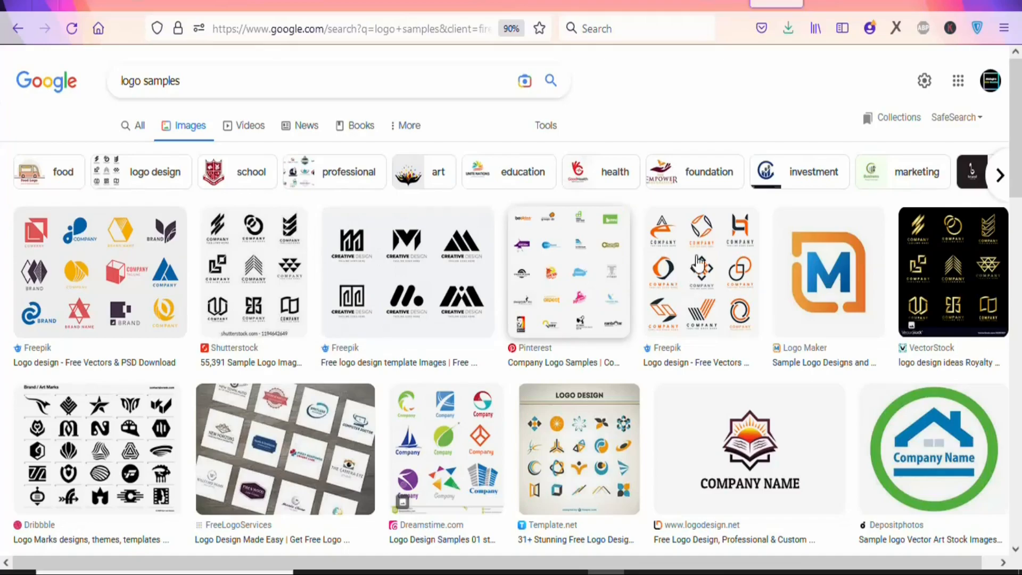
pyautogui.moveTo(1020, 101); pyautogui.dragTo(1020, 46)
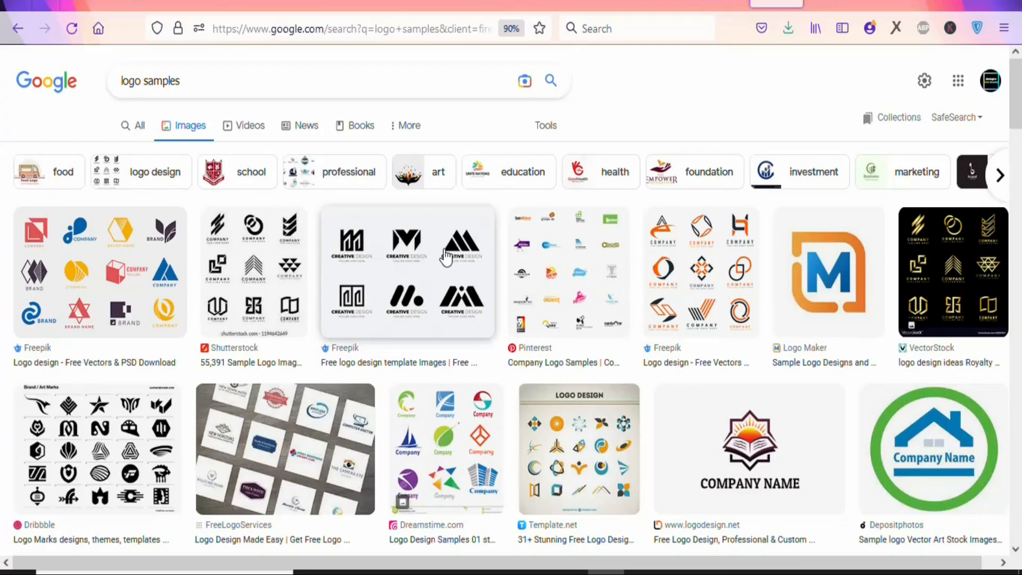
pyautogui.rightClick(410, 241)
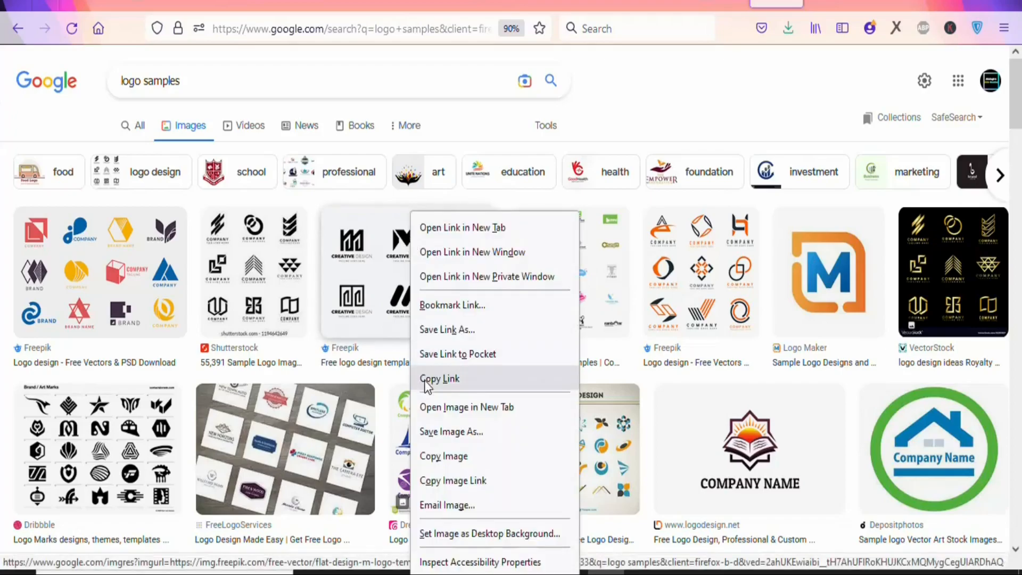
pyautogui.click(429, 432)
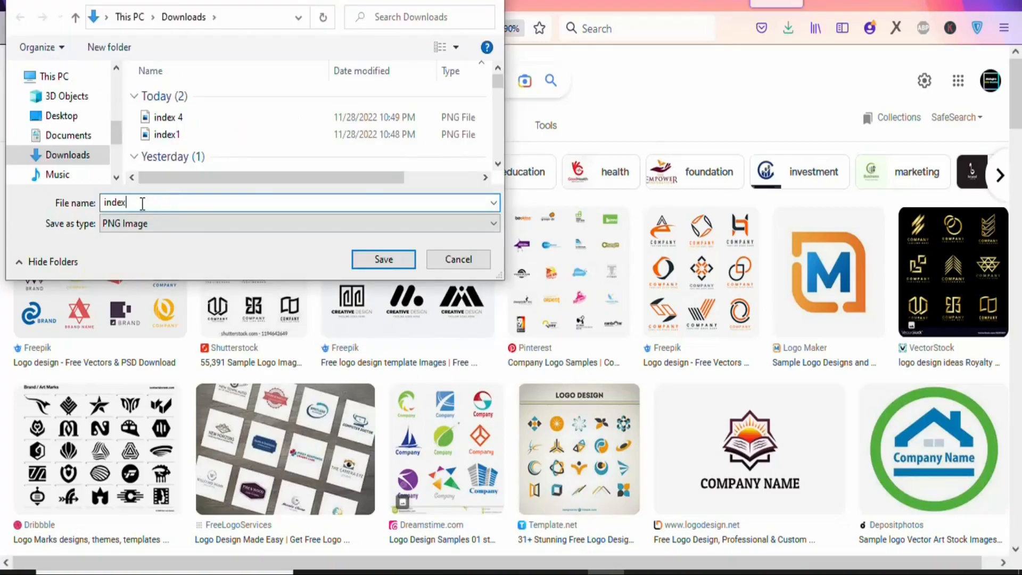
pyautogui.write('2')
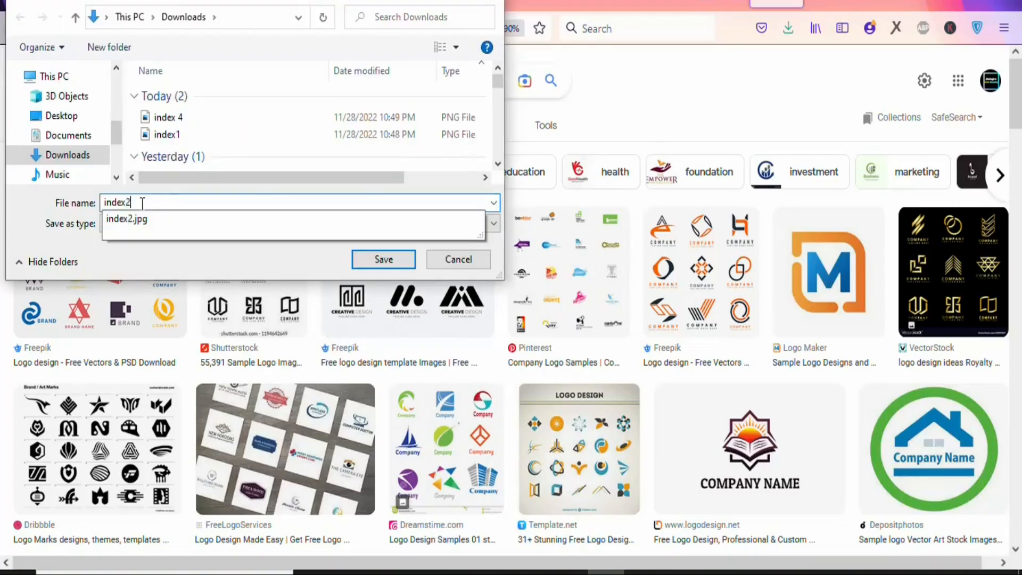
pyautogui.click(372, 258)
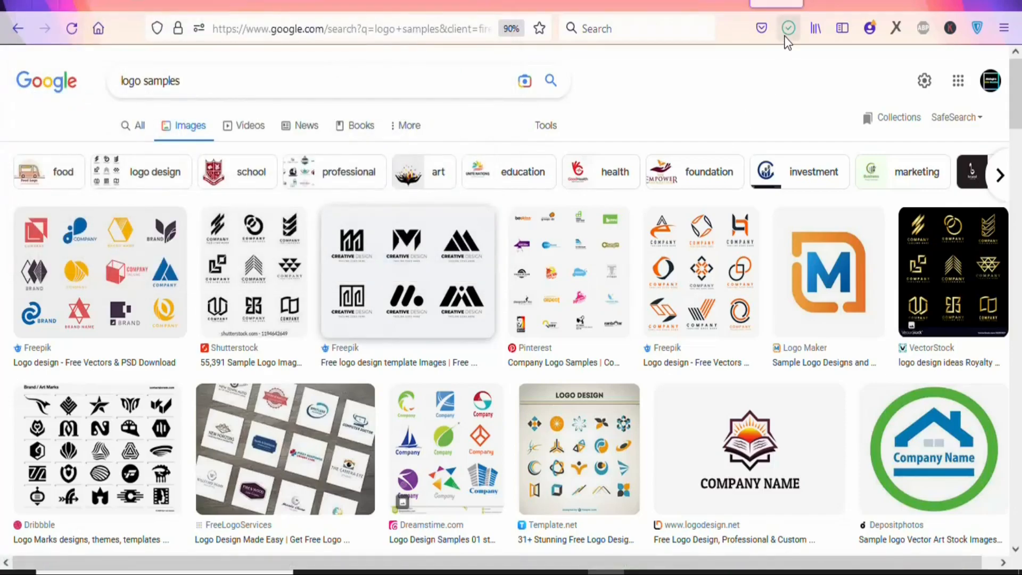
# Save the Dribbble Logo Marks image from the search results to Downloads as index5
pyautogui.scroll(-3, 114, 285)
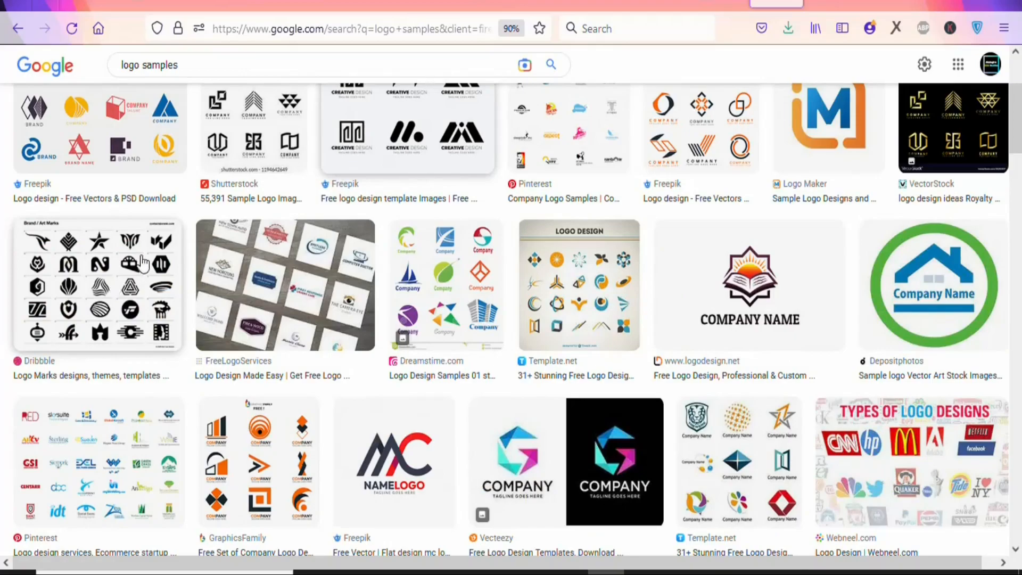
pyautogui.rightClick(117, 281)
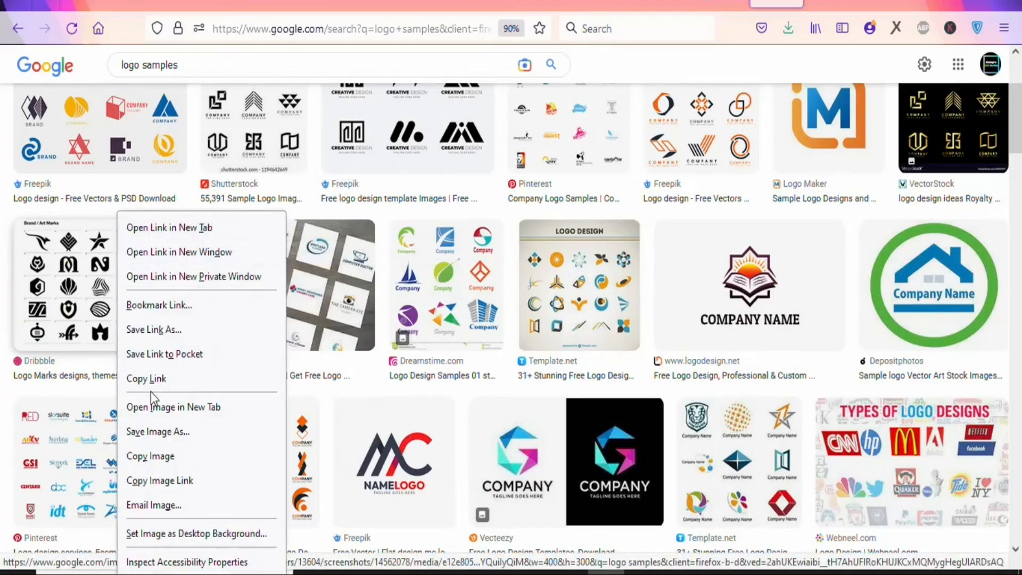
pyautogui.click(158, 432)
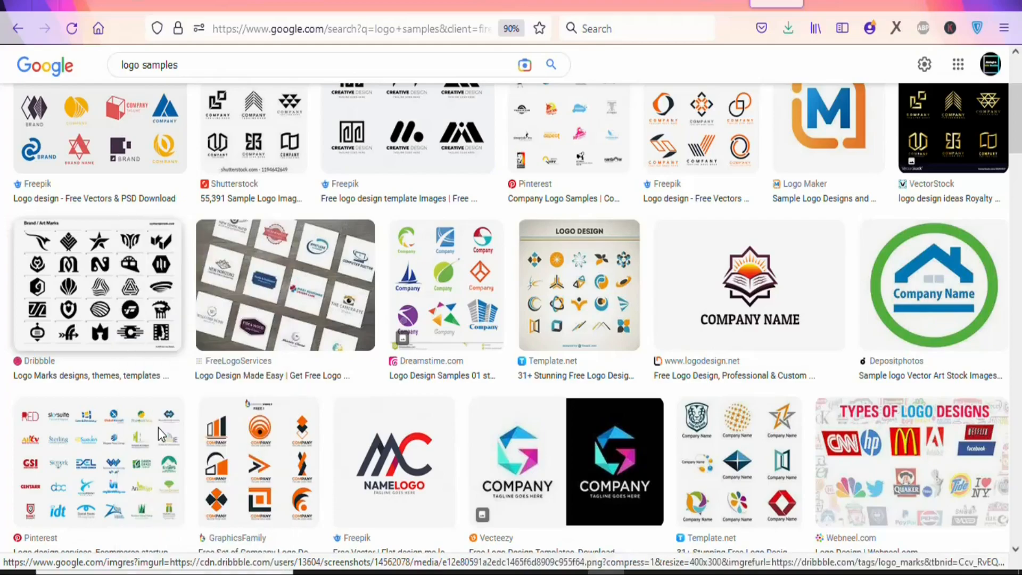
pyautogui.click(139, 204)
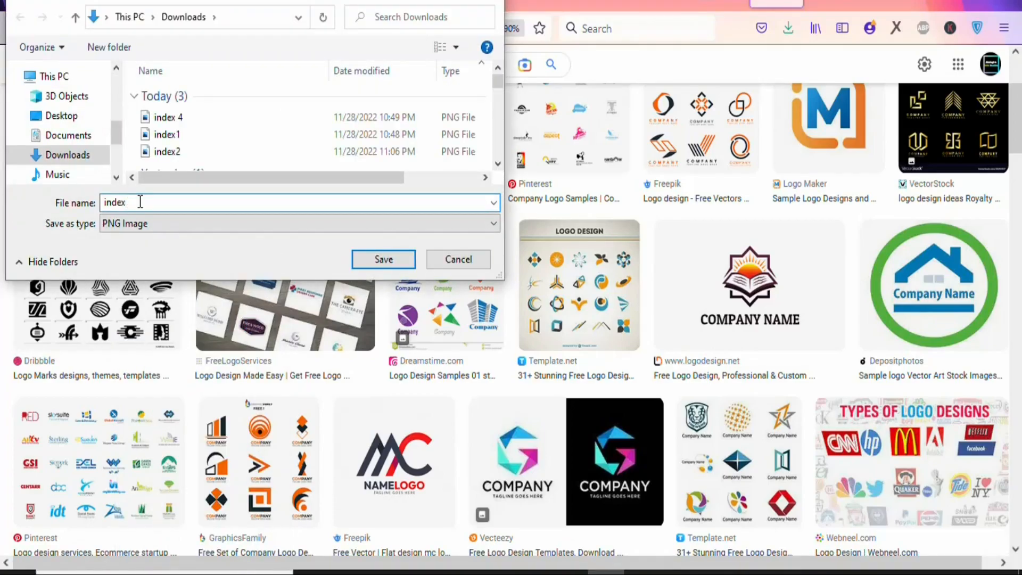
pyautogui.write('5')
pyautogui.click(383, 259)
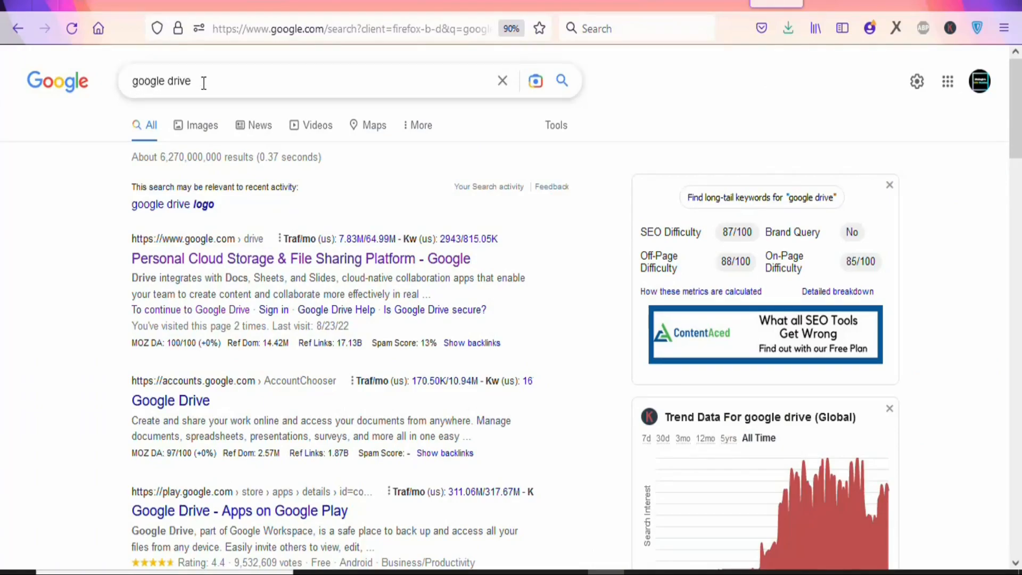
# Go to Google Drive from the search results and create a folder named Logo design in My Drive
pyautogui.click(162, 261)
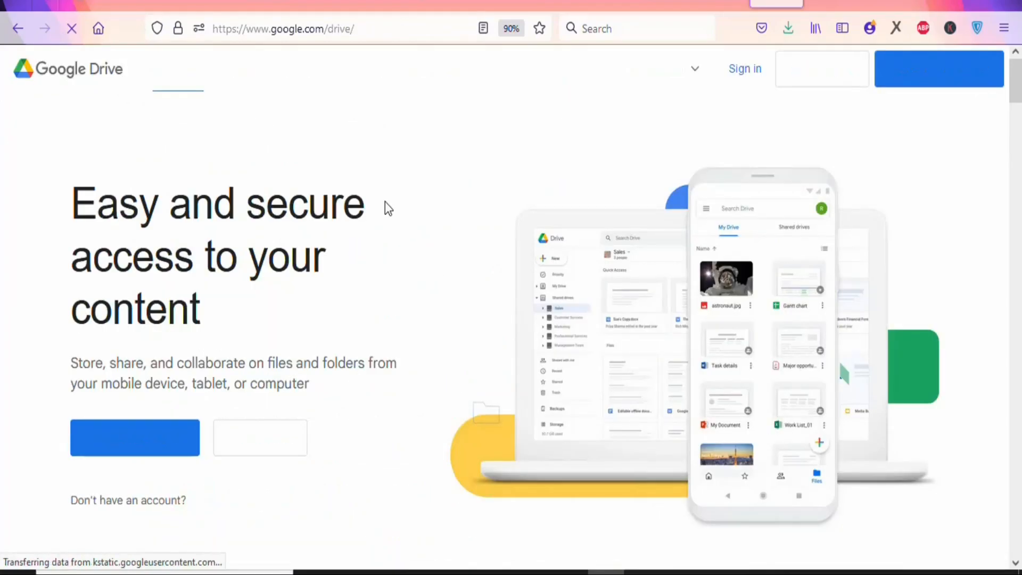
pyautogui.click(819, 72)
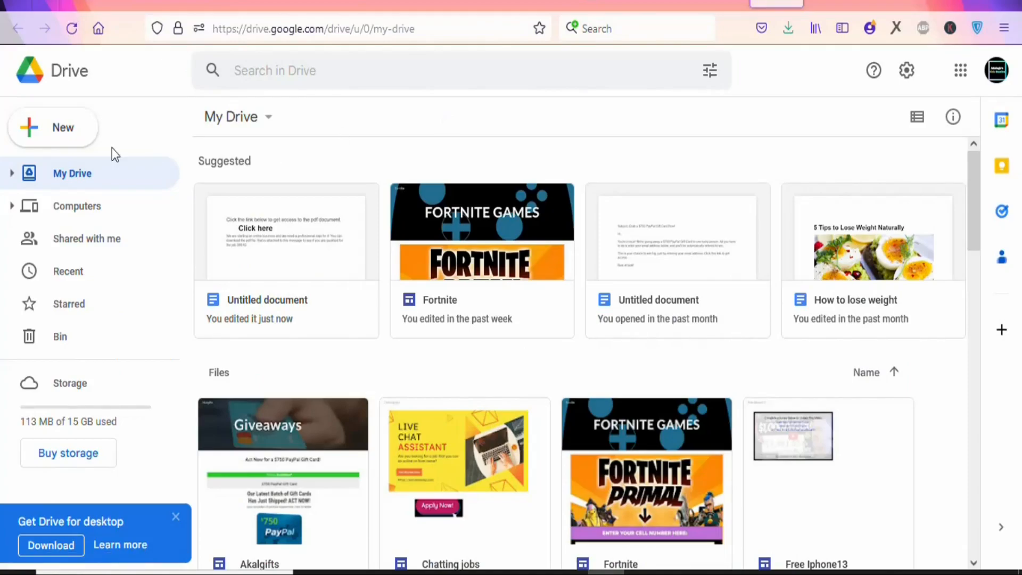
pyautogui.click(71, 136)
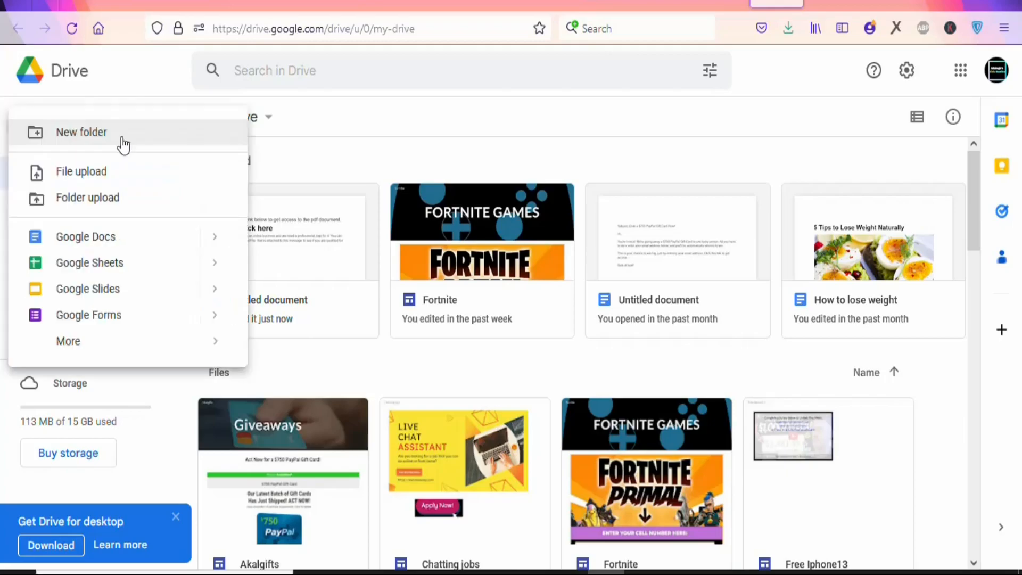
pyautogui.click(59, 136)
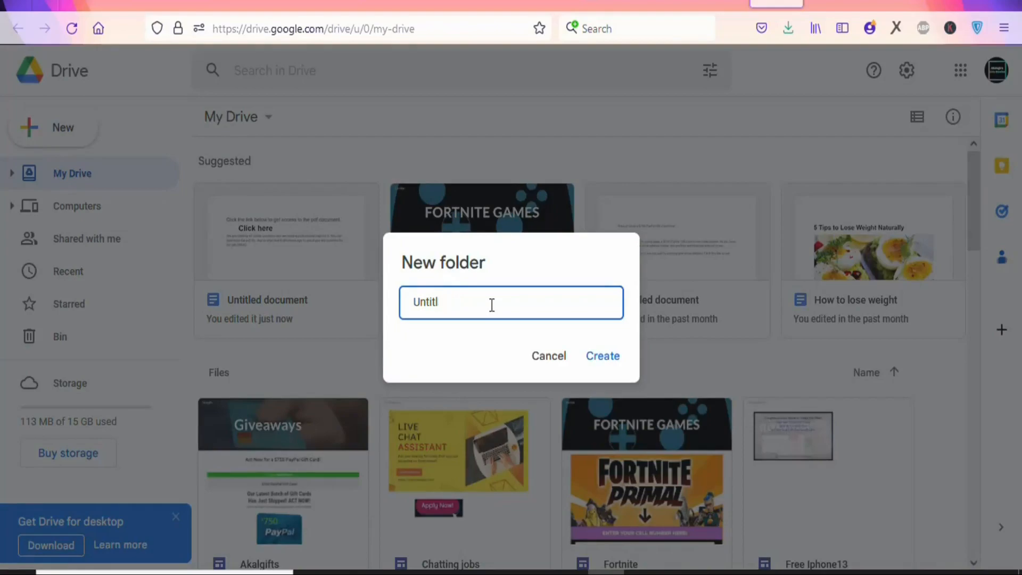
pyautogui.press('BackSpace')
pyautogui.press('BackSpace')
pyautogui.write('Logo desing')
pyautogui.press('BackSpace')
pyautogui.press('BackSpace')
pyautogui.write('gn')
pyautogui.click(606, 356)
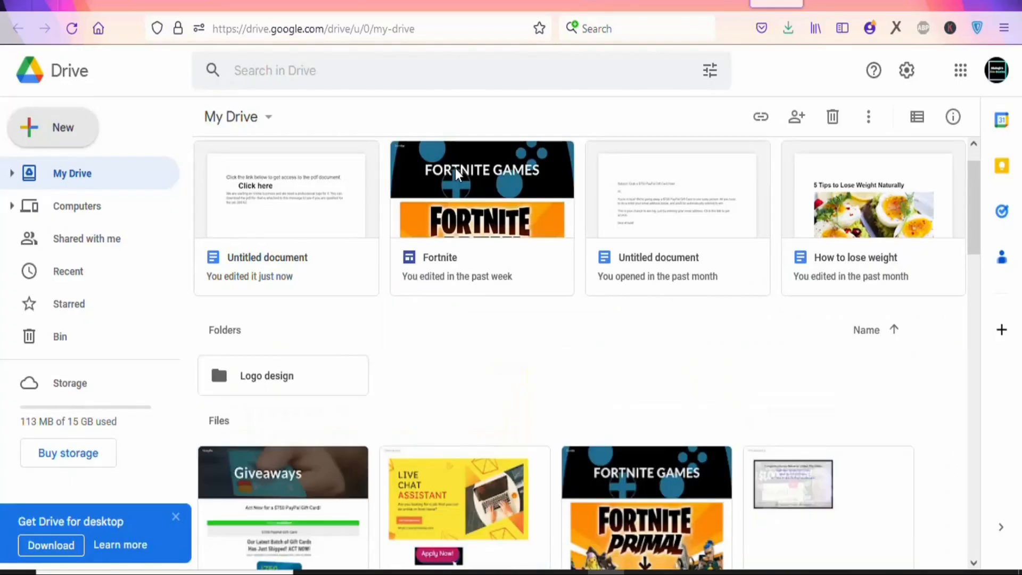
# Upload index2.jpg, index 4.png, index1.png, index2.png and index5.png from Downloads into the Logo design folder
pyautogui.doubleClick(268, 379)
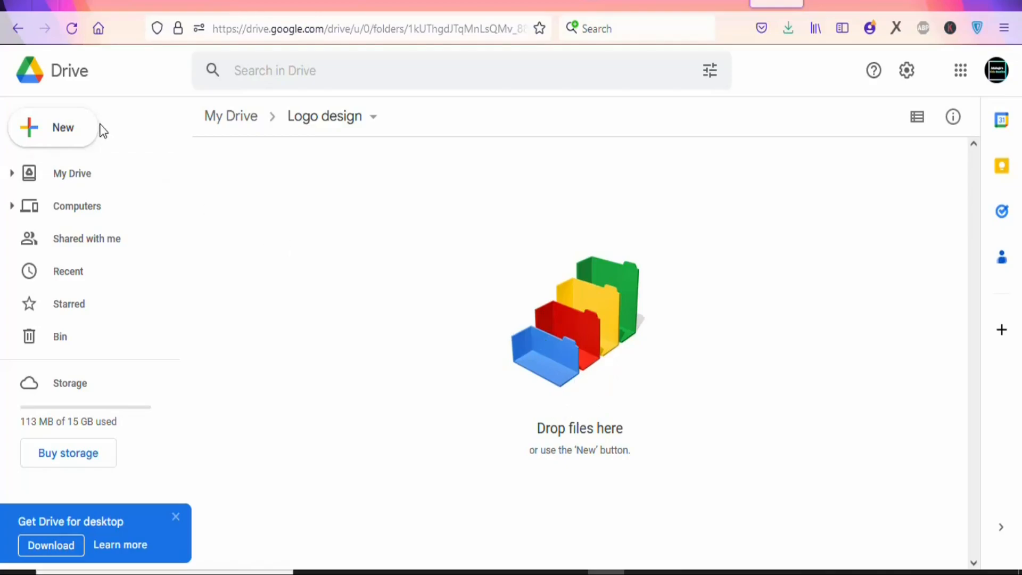
pyautogui.click(87, 130)
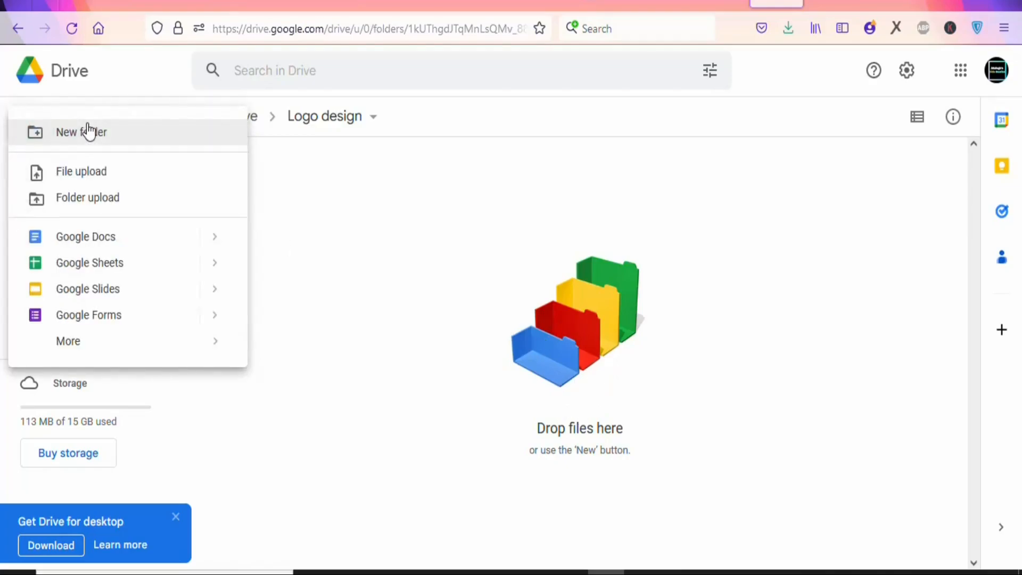
pyautogui.click(131, 179)
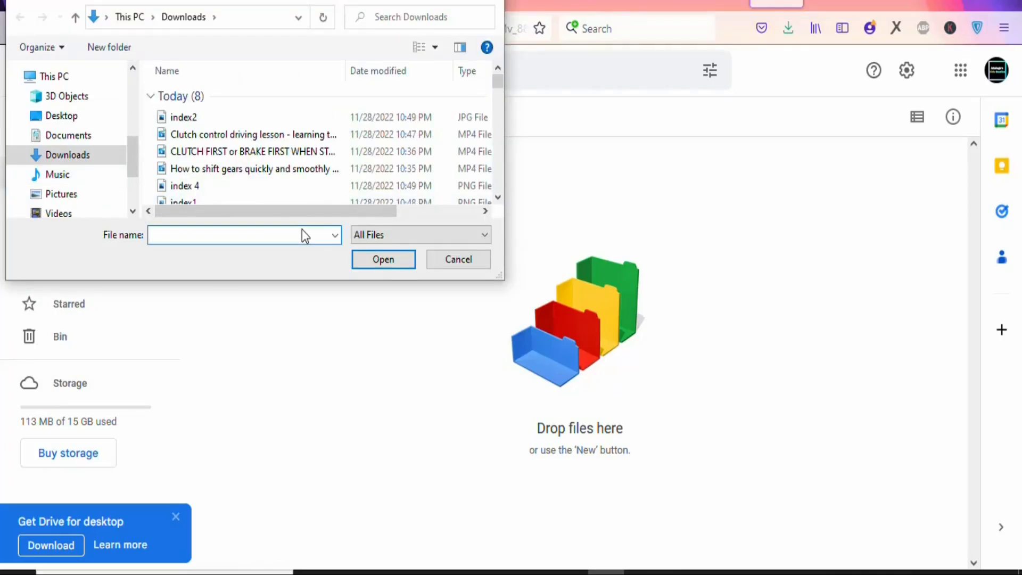
pyautogui.click(228, 118)
pyautogui.keyDown('ctrl'); pyautogui.click(227, 185); pyautogui.keyUp('ctrl')
pyautogui.keyDown('ctrl'); pyautogui.click(222, 201); pyautogui.keyUp('ctrl')
pyautogui.click(394, 259)
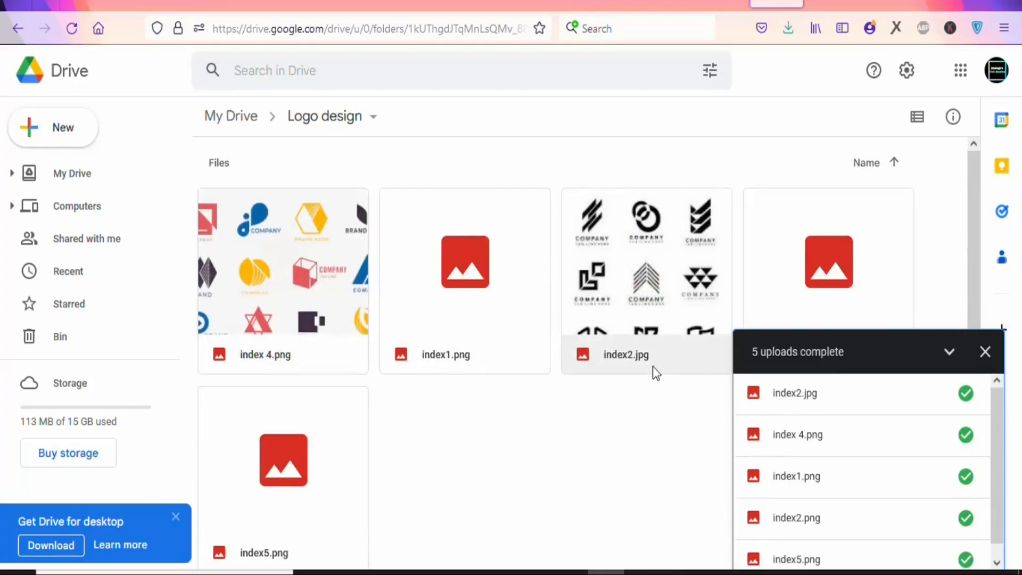
pyautogui.click(985, 352)
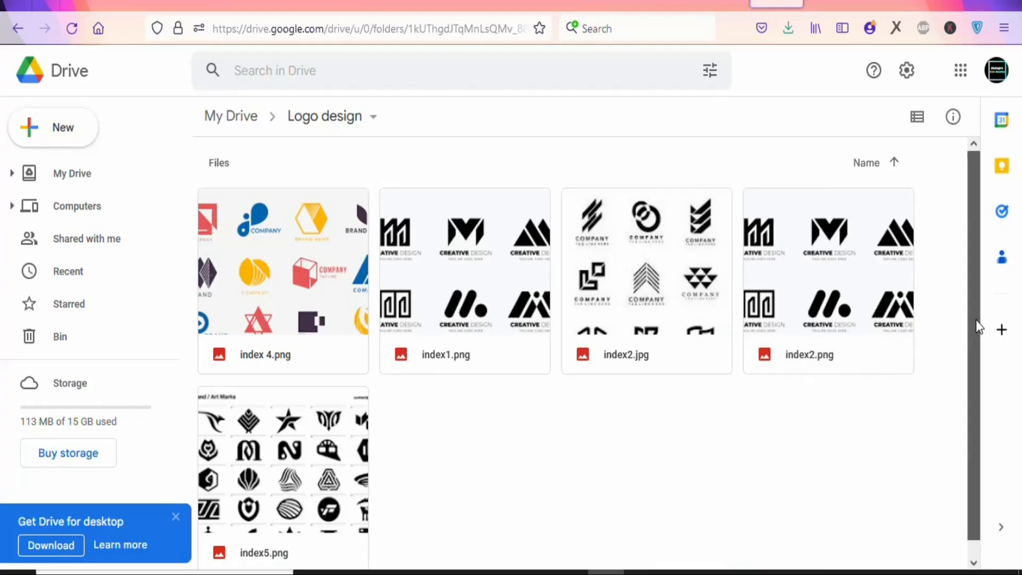
pyautogui.moveTo(976, 319); pyautogui.dragTo(975, 328)
# Set the Logo design folder's general access to Anyone with the link and copy its sharing link
pyautogui.click(78, 174)
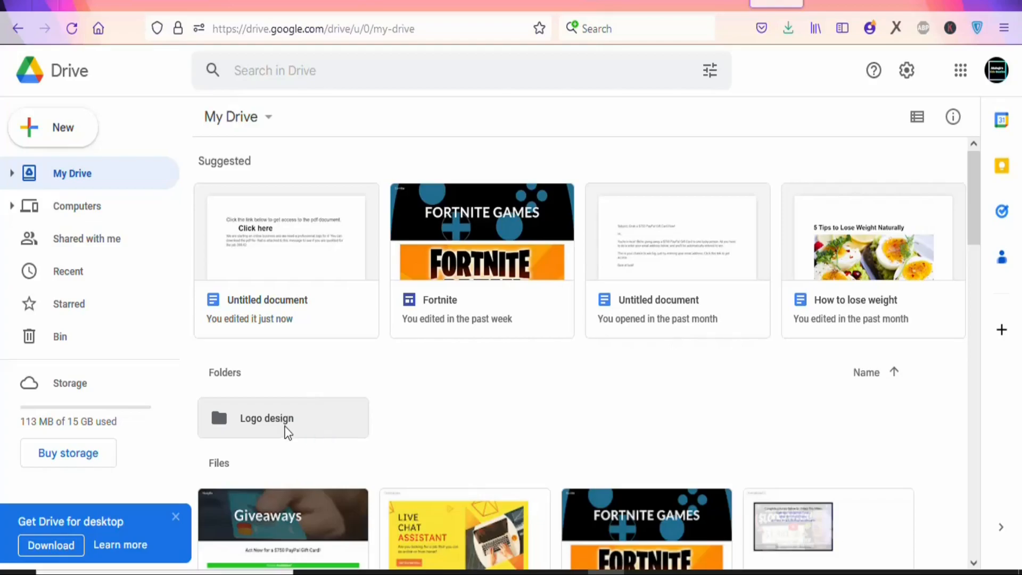
pyautogui.click(287, 428)
pyautogui.rightClick(288, 428)
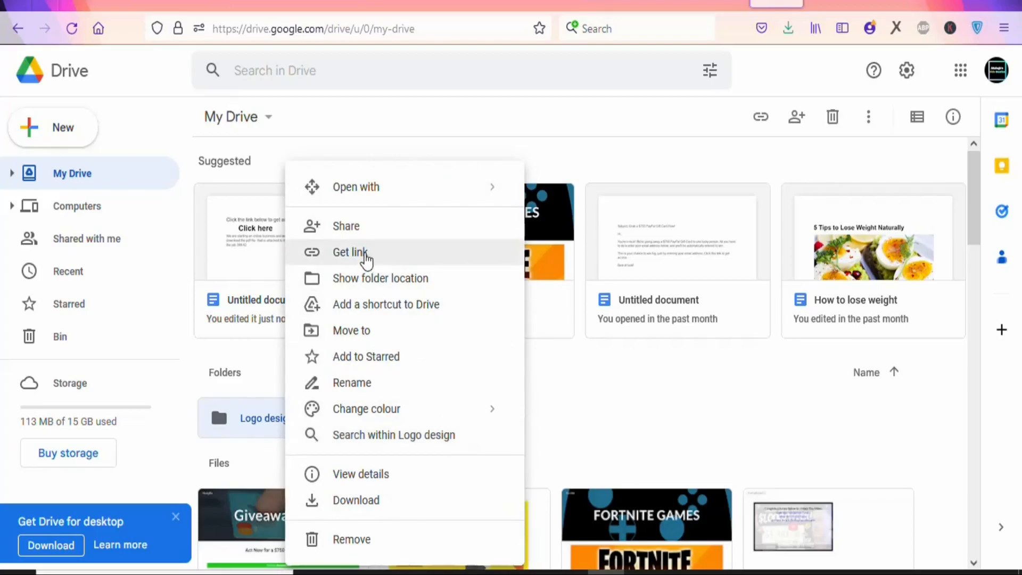
pyautogui.click(353, 254)
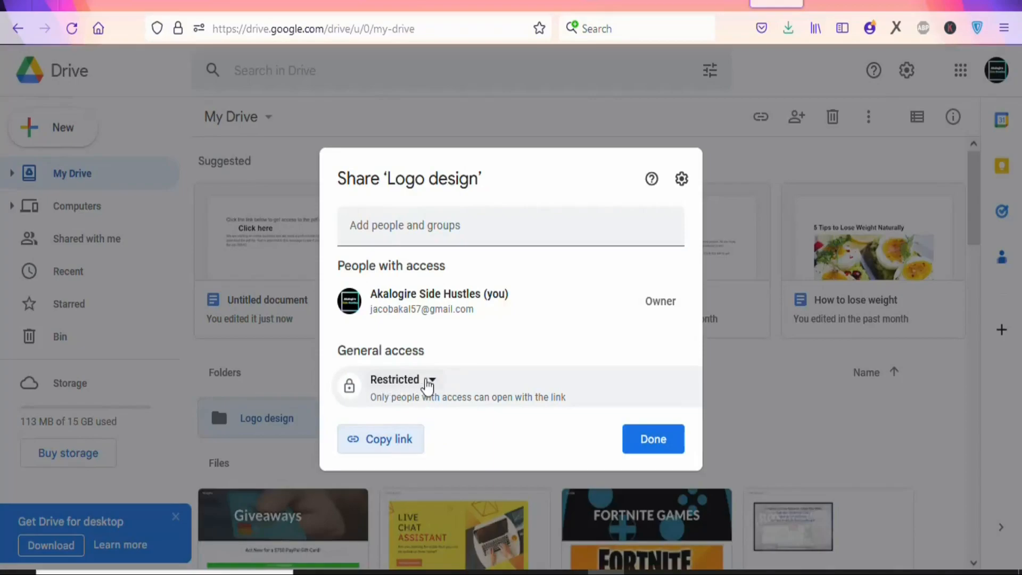
pyautogui.click(431, 381)
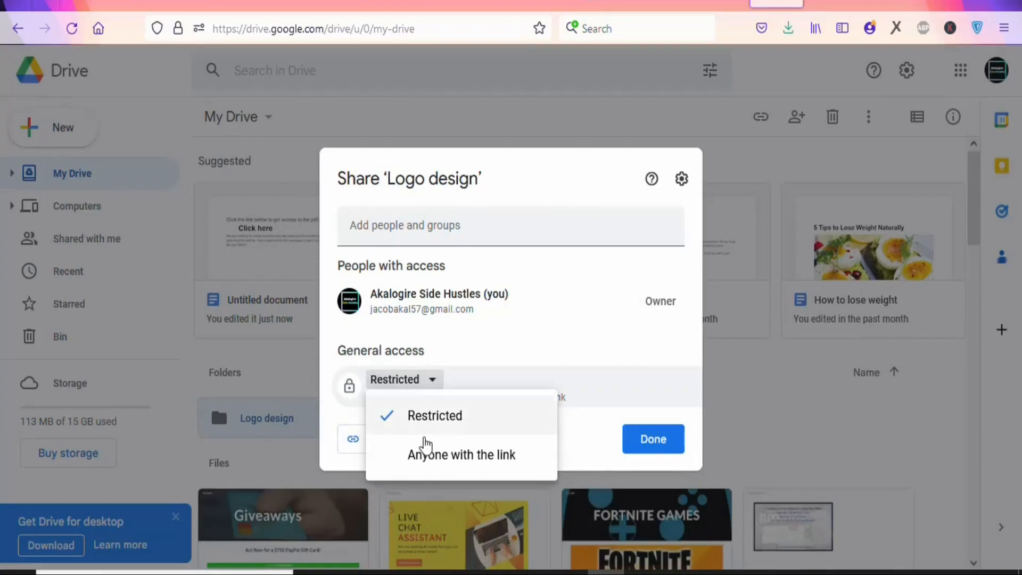
pyautogui.click(411, 459)
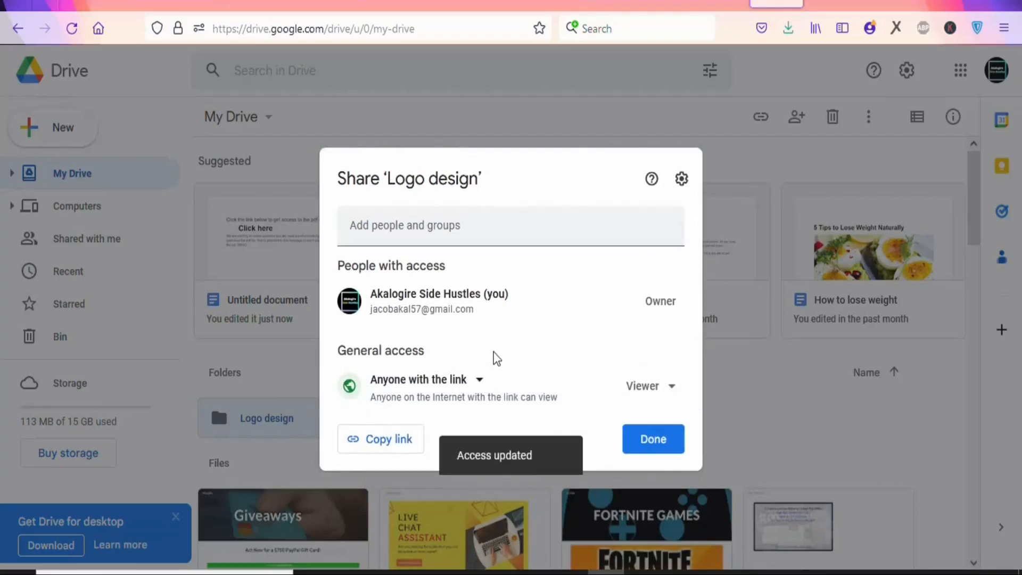
pyautogui.click(406, 445)
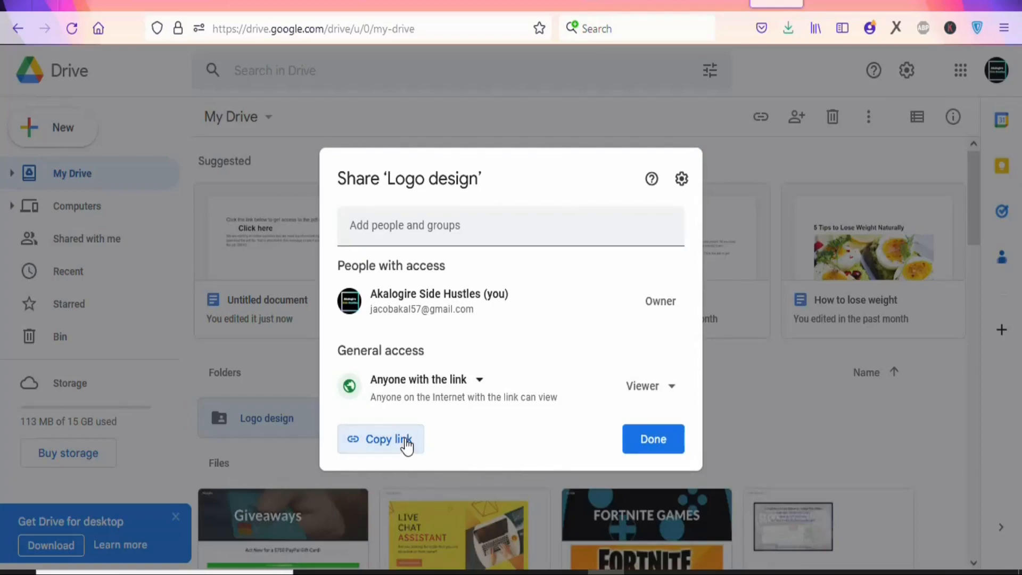
pyautogui.click(653, 439)
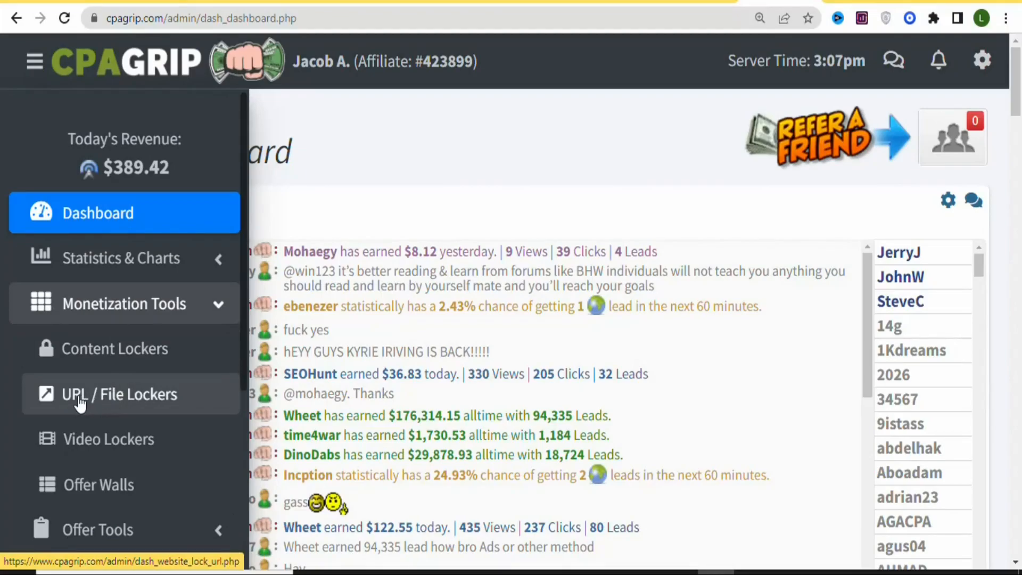
# Start creating a new URL / File Locker and agree to its Terms of Service
pyautogui.click(118, 399)
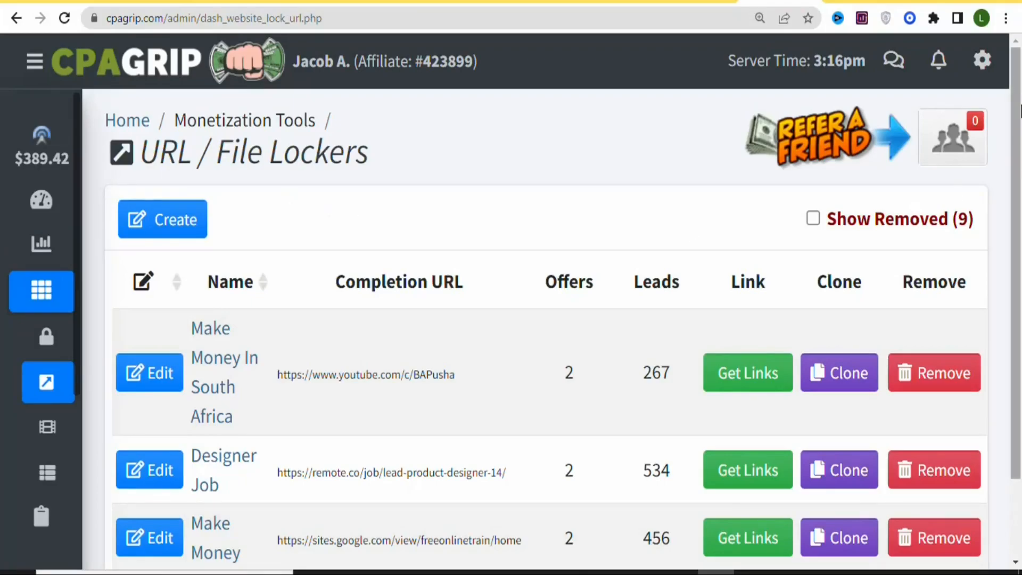
pyautogui.click(179, 232)
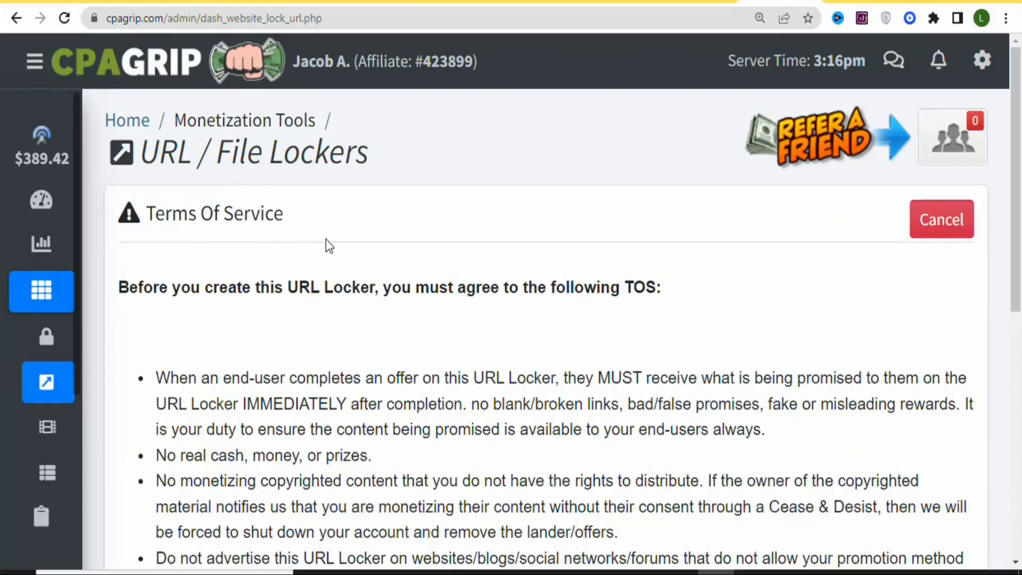
pyautogui.moveTo(1018, 181); pyautogui.dragTo(1020, 426)
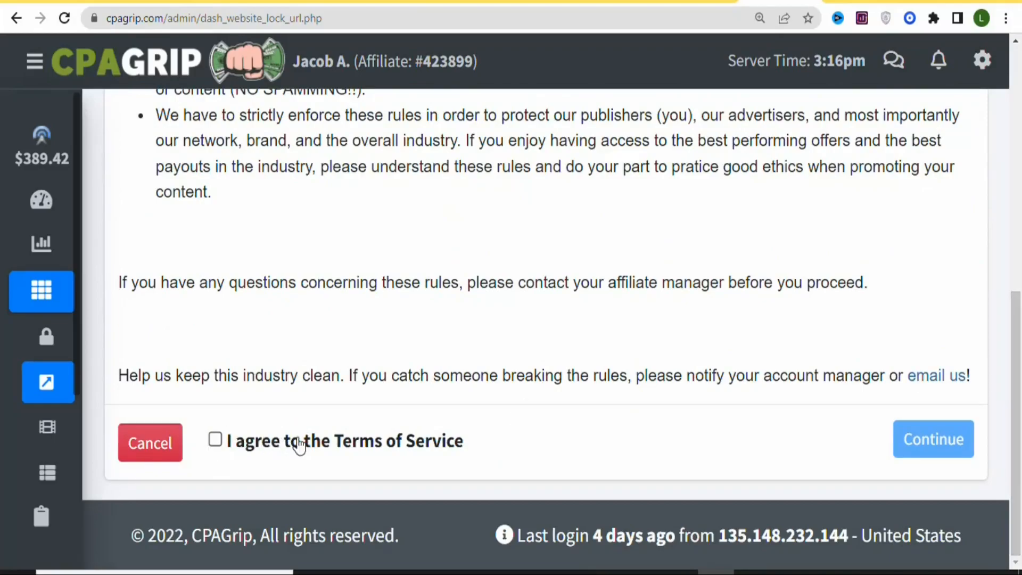
pyautogui.click(215, 442)
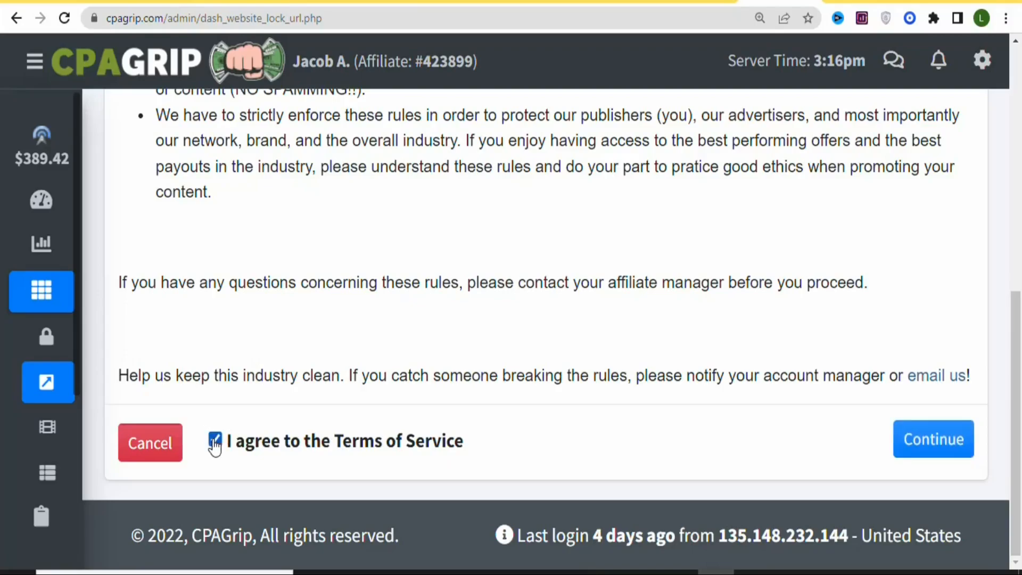
pyautogui.click(937, 442)
# Rename the new locker as Logo design
pyautogui.scroll(2, 1016, 214)
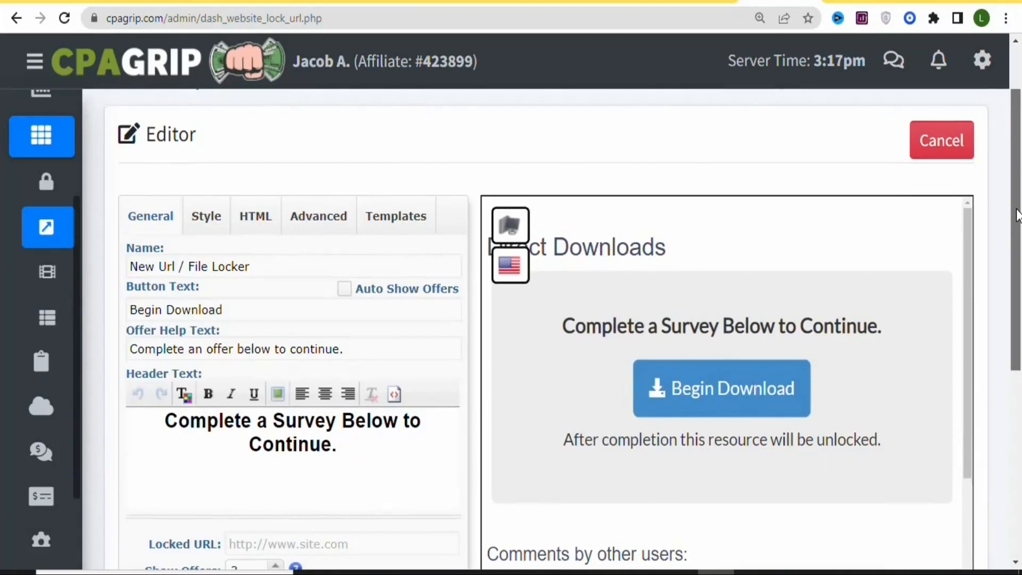
pyautogui.scroll(2, 1017, 214)
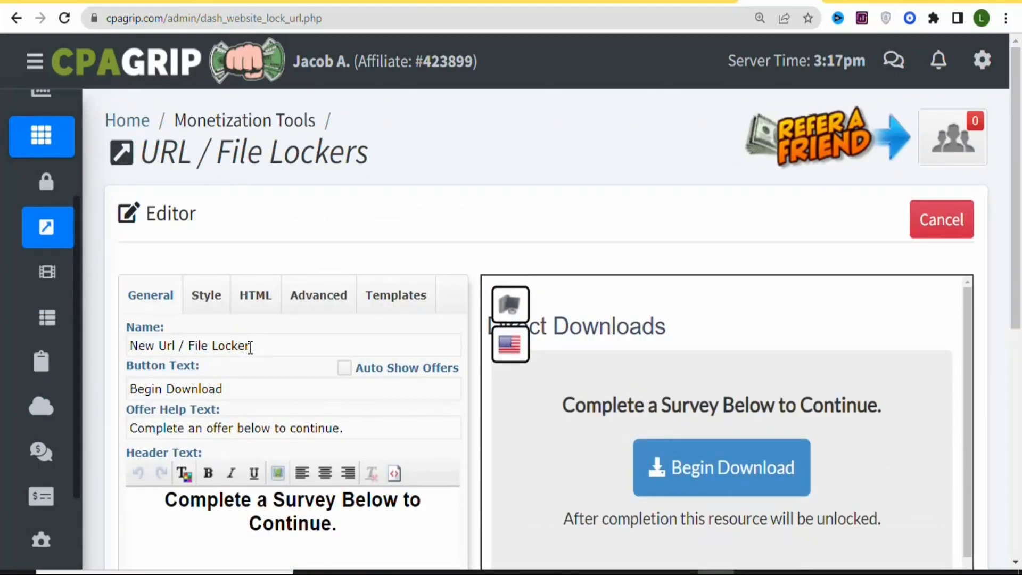
pyautogui.press('BackSpace')
pyautogui.press('BackSpace')
pyautogui.press('BackSpace')
pyautogui.press('BackSpace')
pyautogui.press('BackSpace')
pyautogui.press('BackSpace')
pyautogui.press('BackSpace')
pyautogui.press('BackSpace')
pyautogui.press('BackSpace')
pyautogui.press('BackSpace')
pyautogui.press('BackSpace')
pyautogui.press('BackSpace')
pyautogui.press('BackSpace')
pyautogui.press('BackSpace')
pyautogui.press('BackSpace')
pyautogui.press('BackSpace')
pyautogui.press('BackSpace')
pyautogui.press('BackSpace')
pyautogui.press('BackSpace')
pyautogui.press('BackSpace')
pyautogui.write('Logo design')
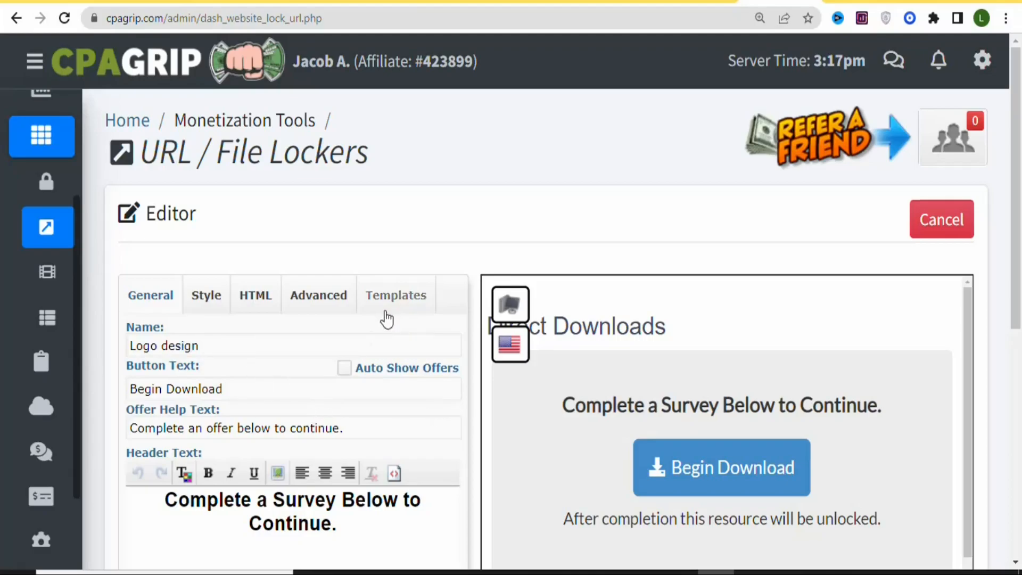
# Apply the Human Verification template to the locker
pyautogui.click(411, 301)
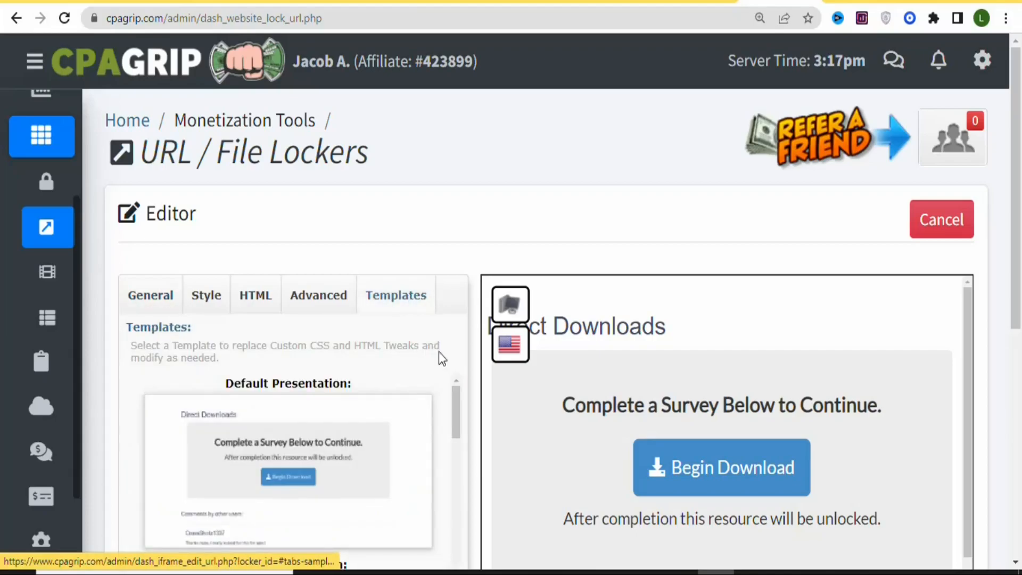
pyautogui.moveTo(455, 403); pyautogui.dragTo(456, 425)
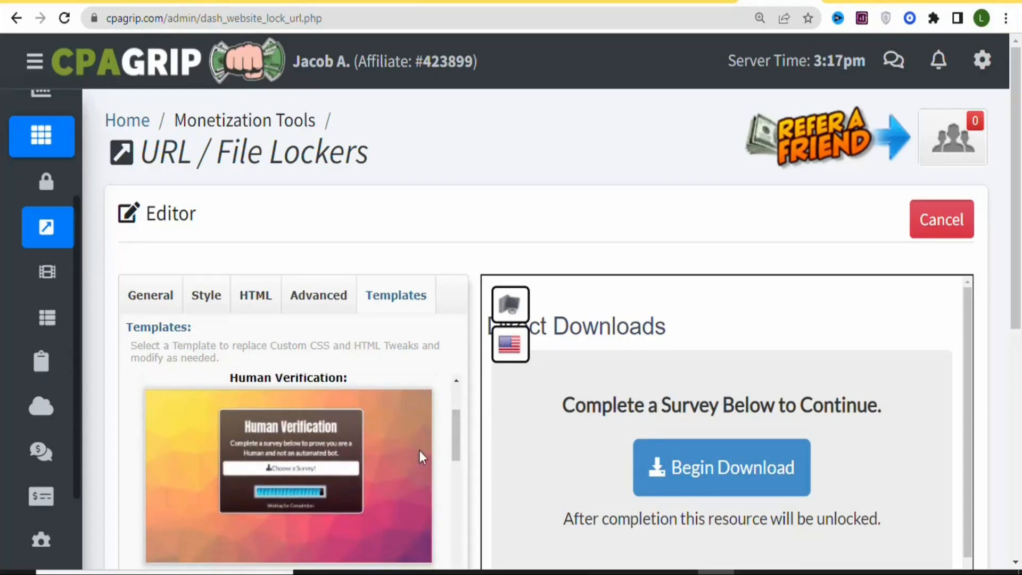
pyautogui.click(359, 463)
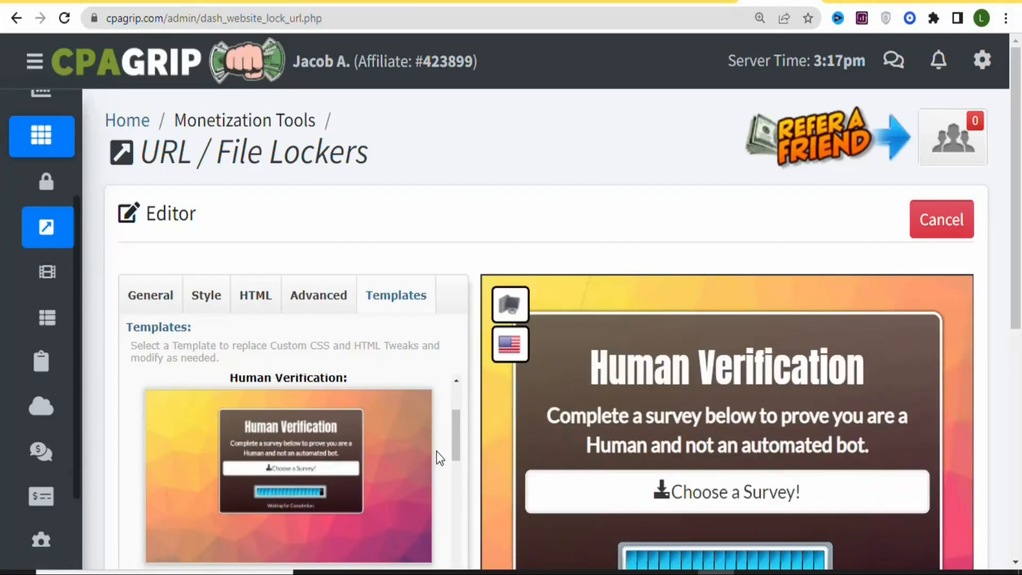
pyautogui.scroll(-2, 1019, 281)
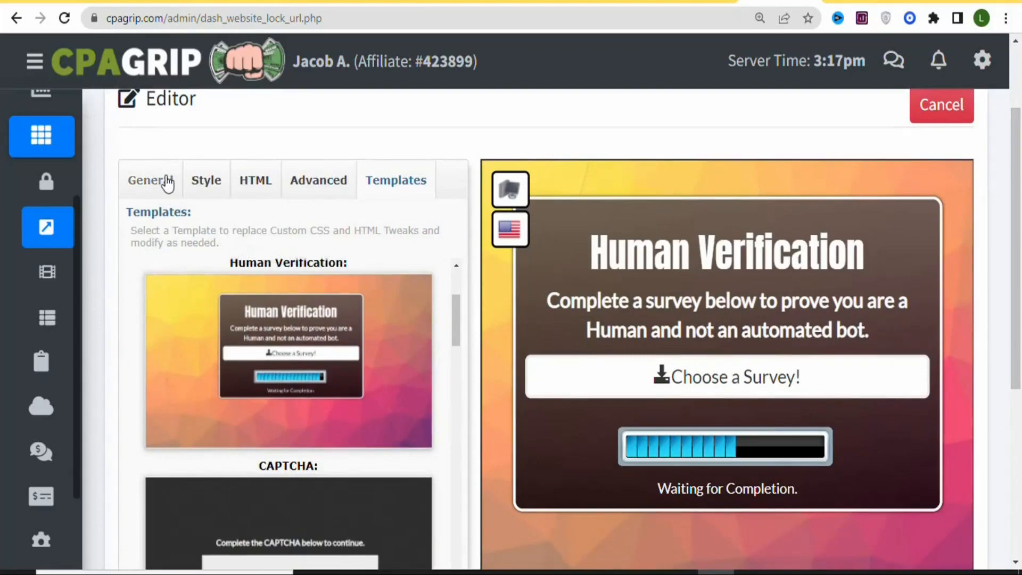
# Set the number of offers shown in the locker's general settings to 2
pyautogui.click(167, 181)
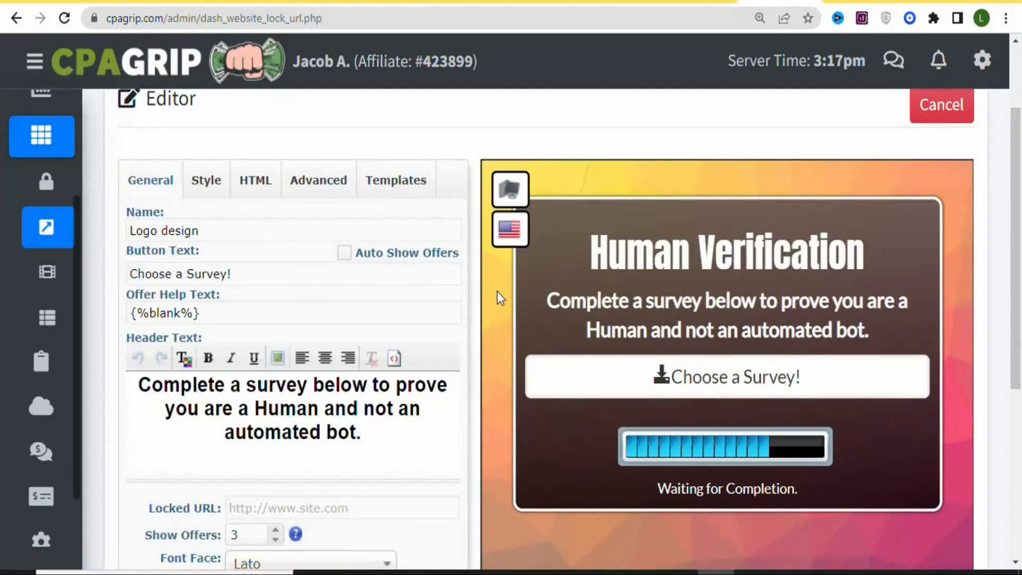
pyautogui.scroll(-5, 518, 376)
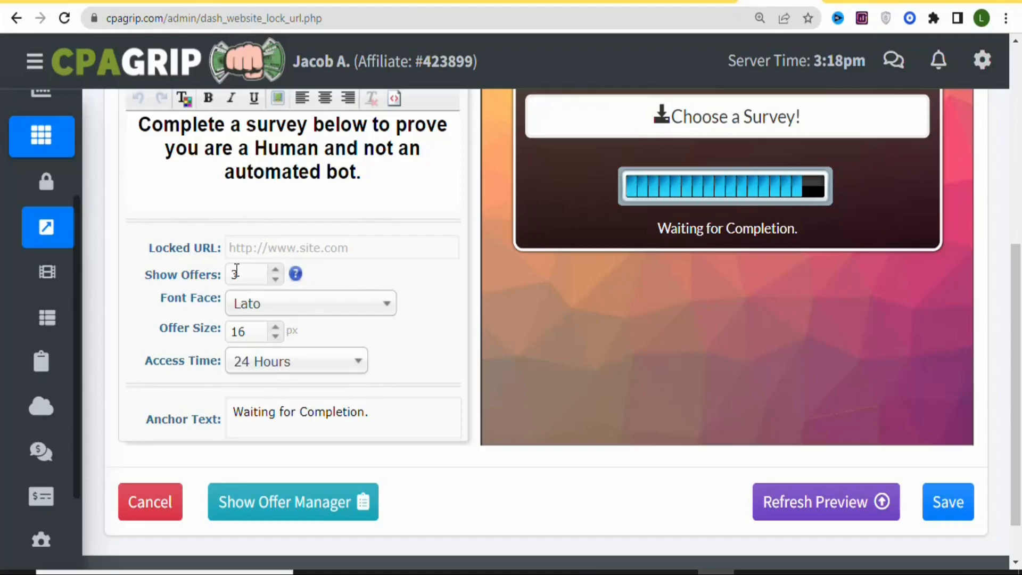
pyautogui.click(276, 278)
pyautogui.click(271, 271)
pyautogui.click(270, 270)
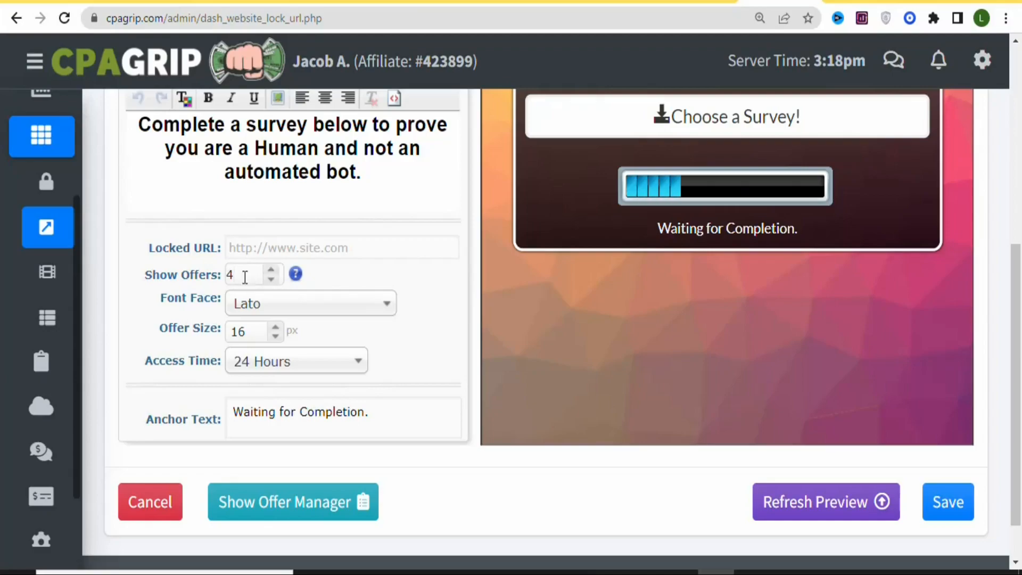
pyautogui.click(271, 279)
pyautogui.click(271, 278)
# Set the locker's access time to Forever and paste the copied Drive folder link as the Locked URL
pyautogui.moveTo(193, 356)
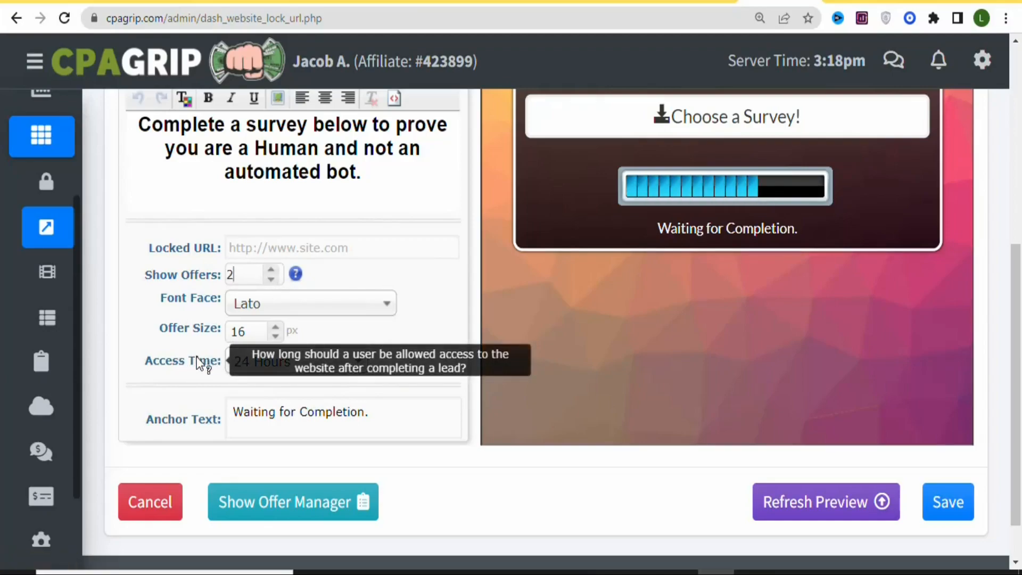
pyautogui.click(269, 360)
pyautogui.moveTo(358, 234)
pyautogui.mouseDown()
pyautogui.moveTo(360, 257)
pyautogui.moveTo(357, 231)
pyautogui.mouseUp()
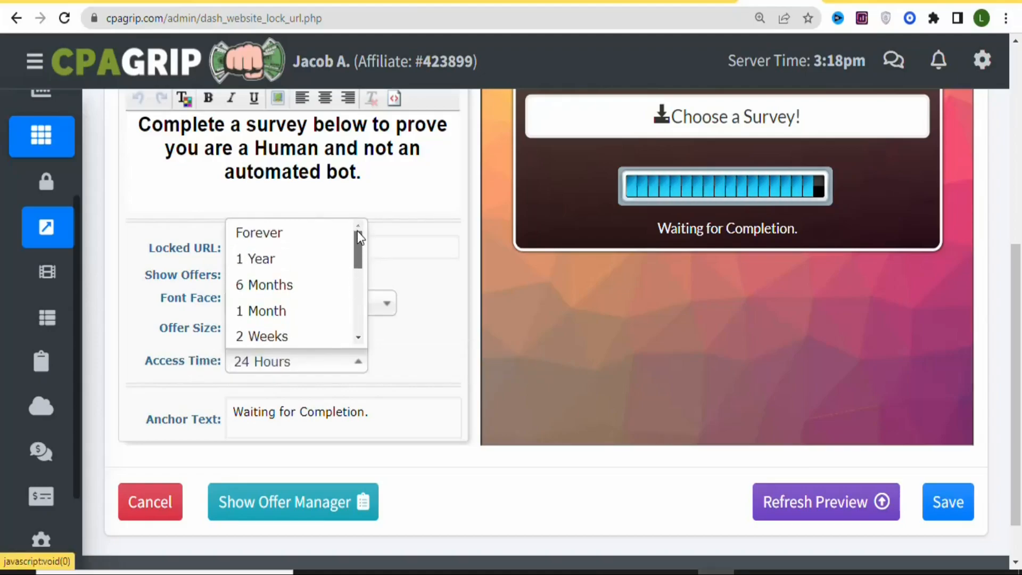
pyautogui.click(288, 238)
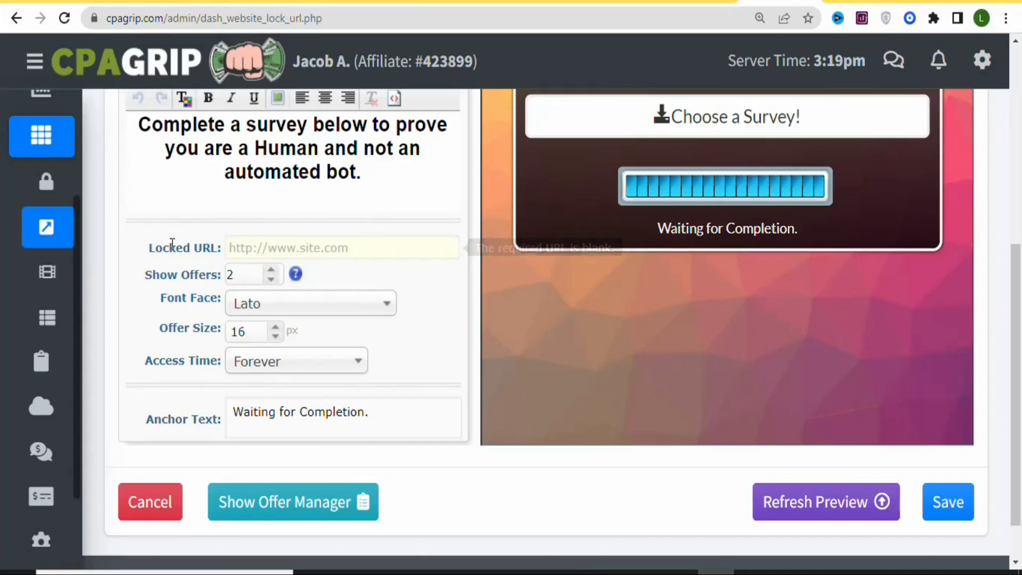
pyautogui.click(229, 248)
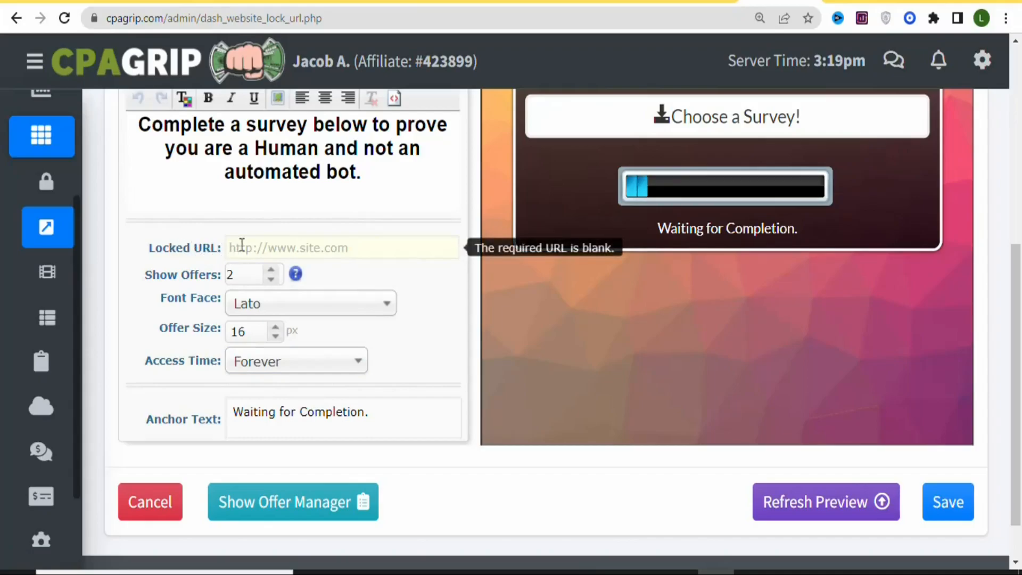
pyautogui.hotkey('ctrl', 'v')
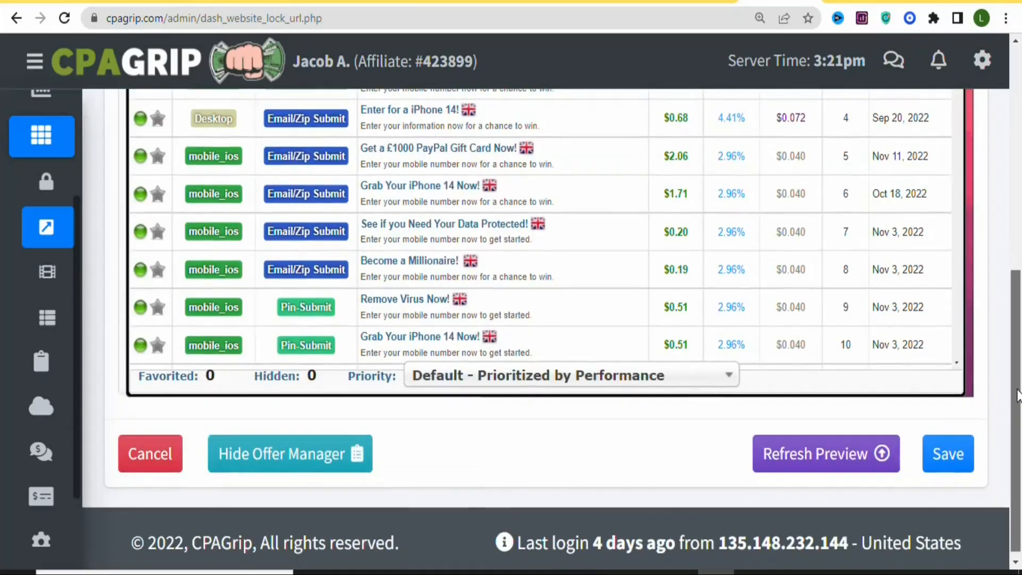
# Examine the locker's available offers and payouts for the United Kingdom and for the United States
pyautogui.moveTo(1016, 396); pyautogui.dragTo(1016, 304)
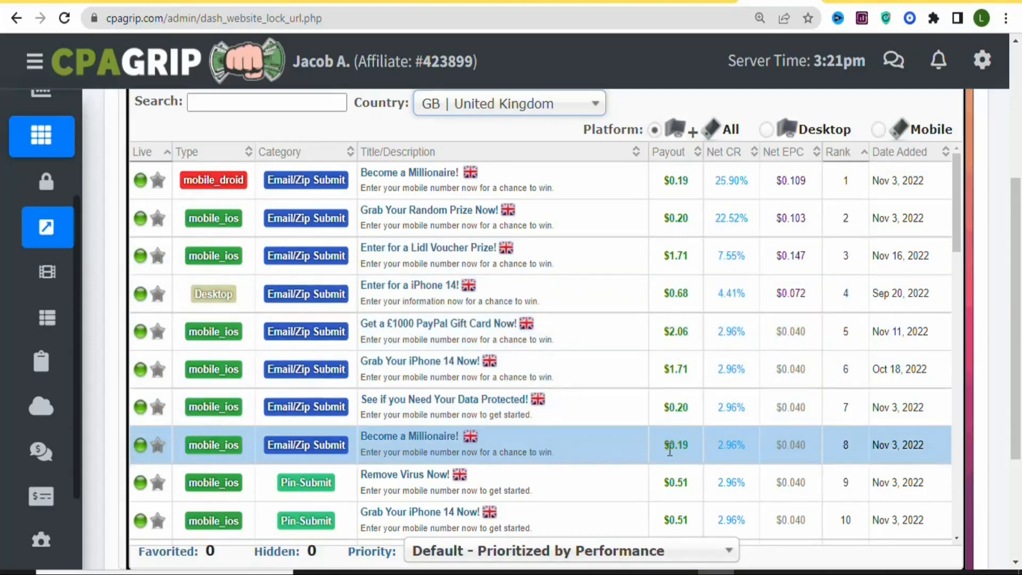
pyautogui.moveTo(1017, 332); pyautogui.dragTo(1020, 262)
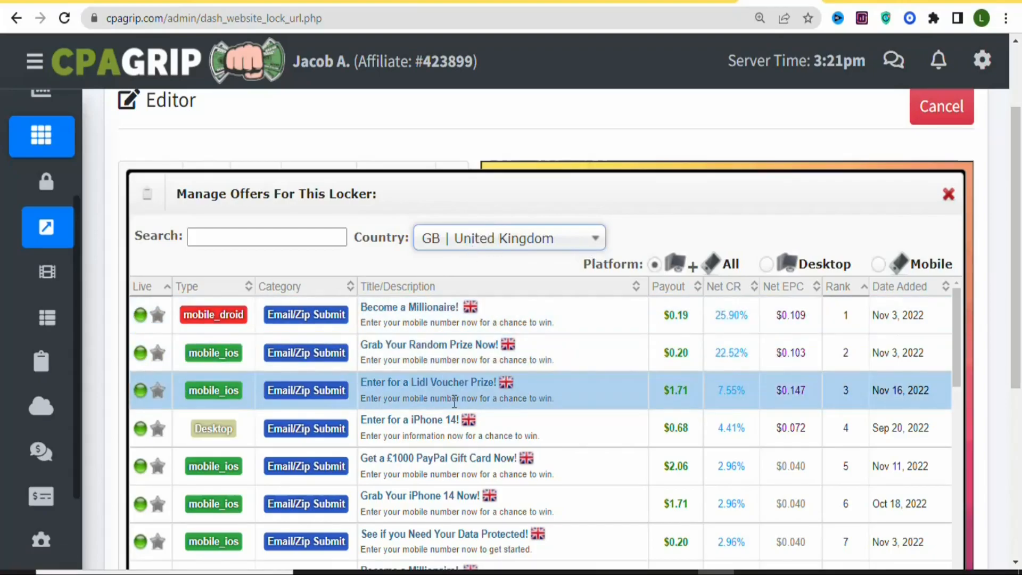
pyautogui.click(505, 238)
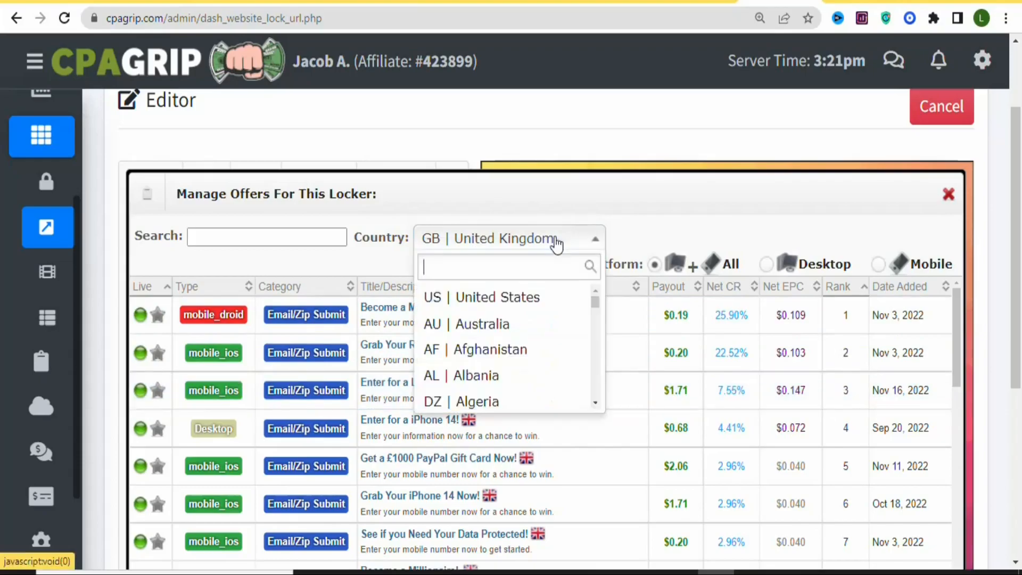
pyautogui.click(514, 305)
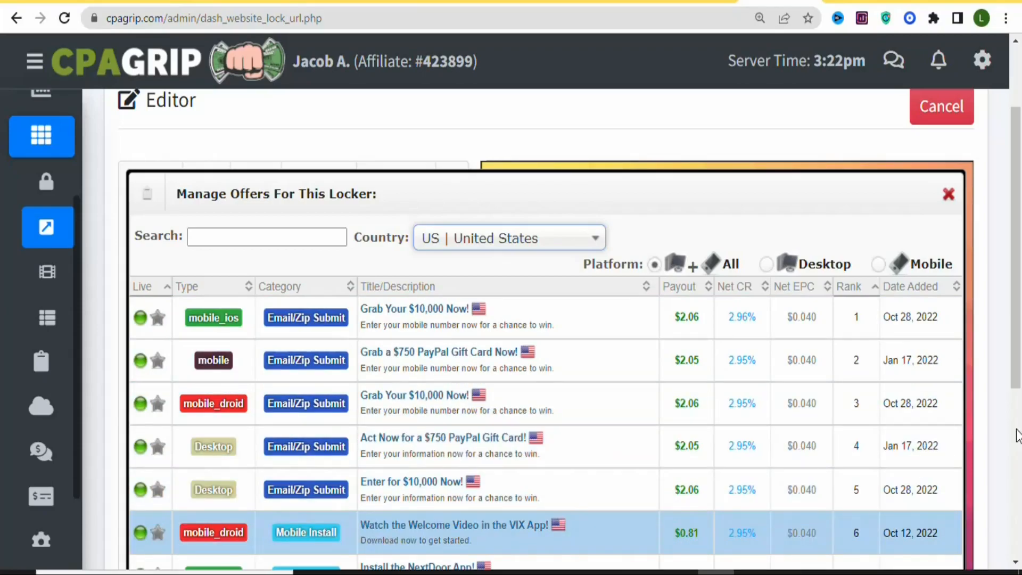
pyautogui.scroll(-5, 1017, 435)
pyautogui.scroll(7, 1016, 494)
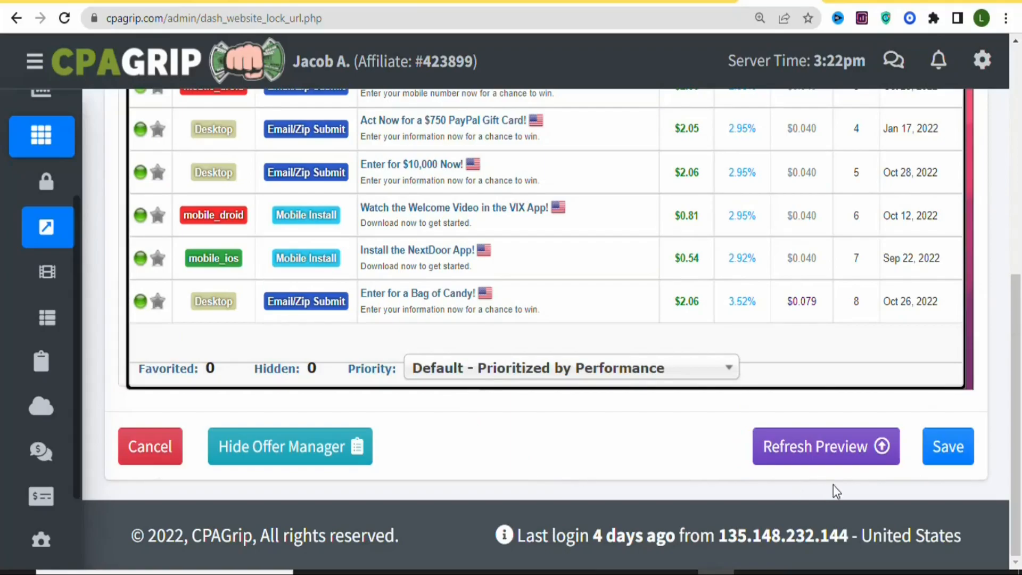
# Save the locker and open the link generator for Logo Design at its link copying option
pyautogui.click(940, 452)
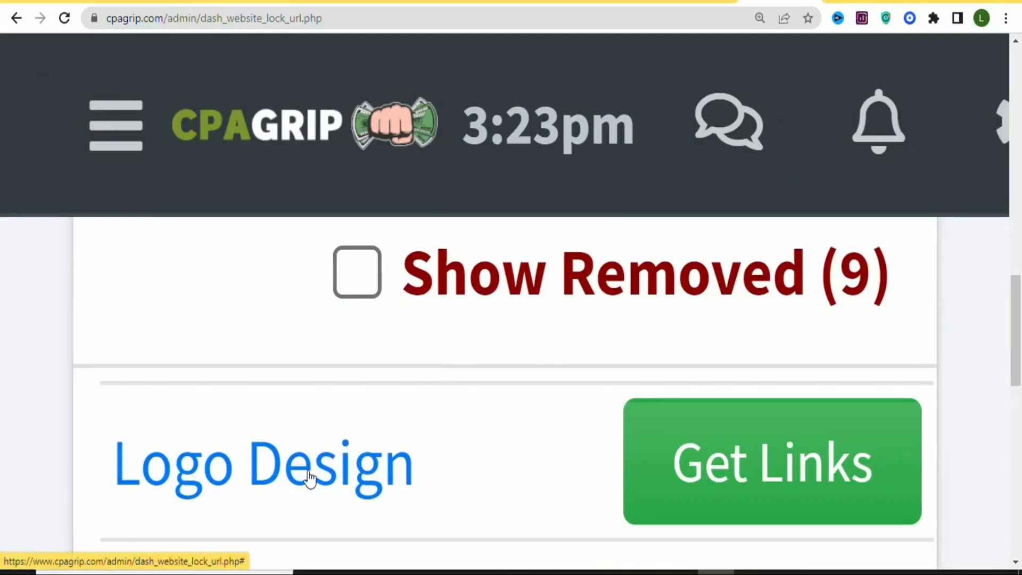
pyautogui.click(760, 471)
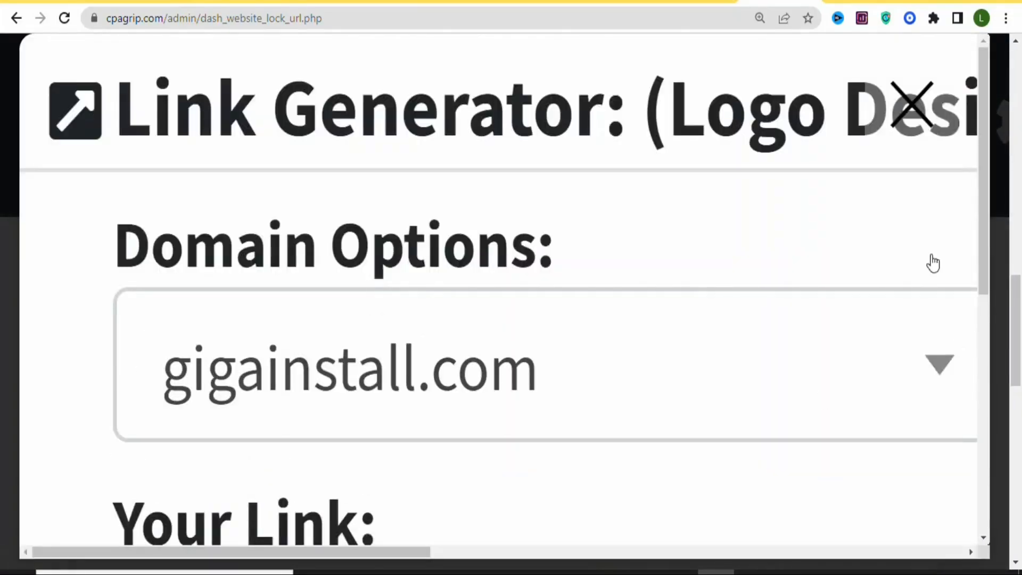
pyautogui.moveTo(983, 223); pyautogui.dragTo(998, 368)
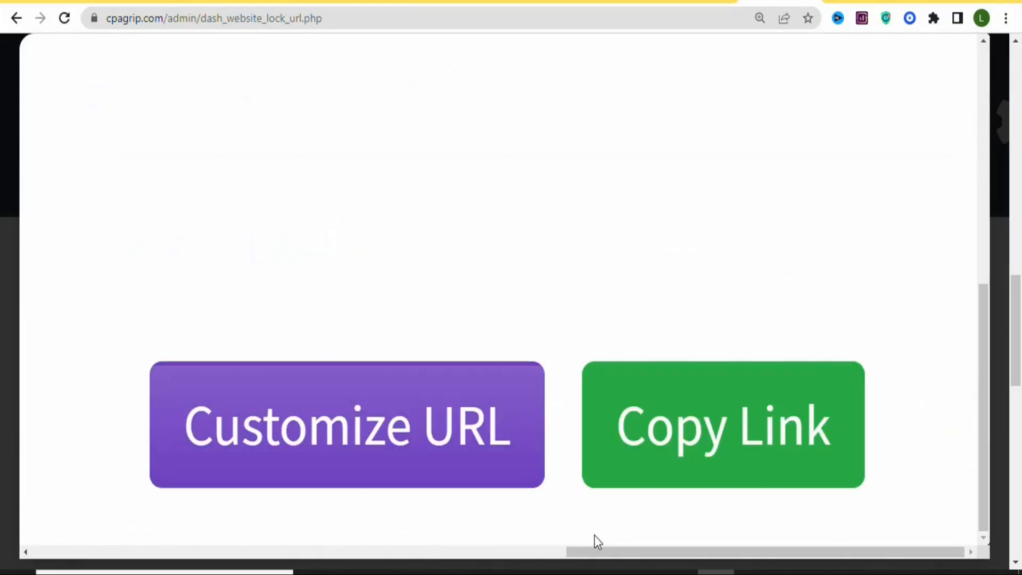
pyautogui.moveTo(600, 547); pyautogui.dragTo(134, 493)
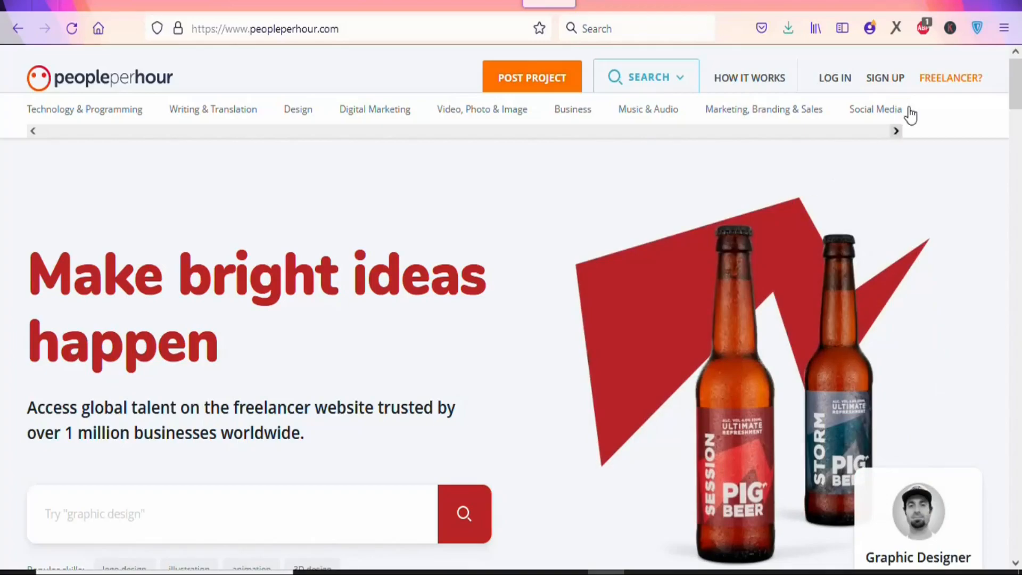
# Switch to PeoplePerHour and start signing up with the option to hire a freelancer
pyautogui.click(898, 87)
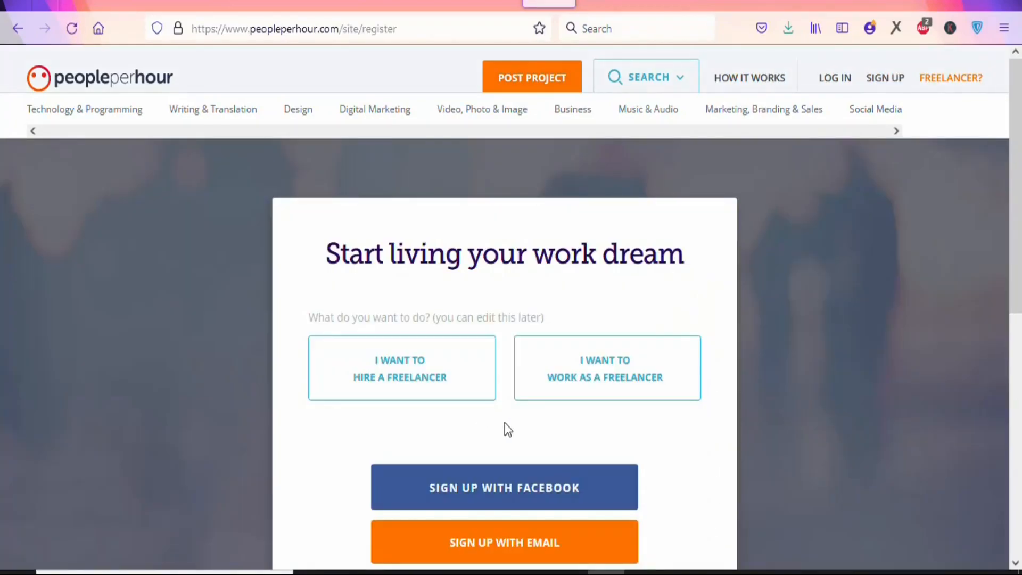
pyautogui.click(407, 375)
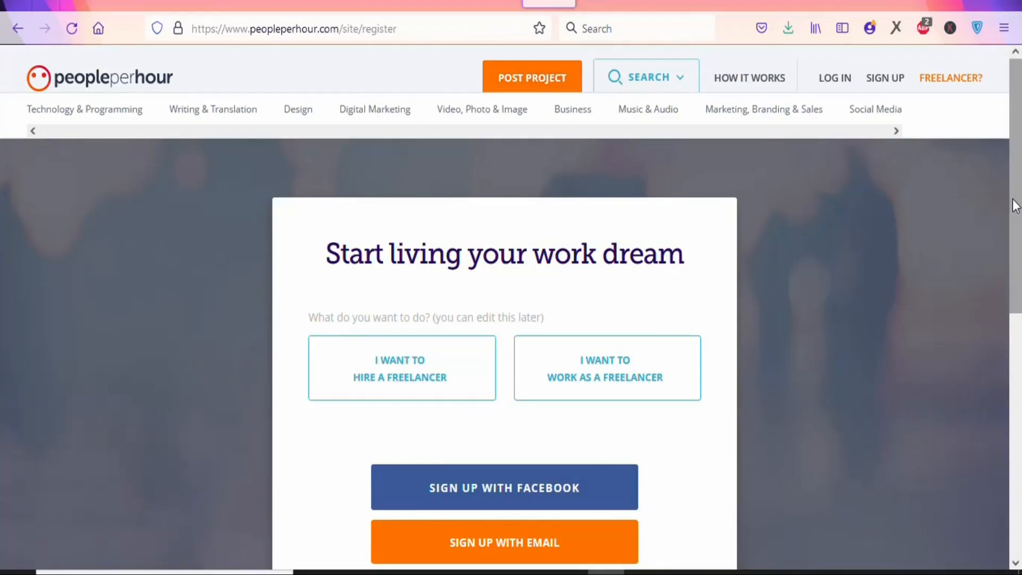
pyautogui.moveTo(1016, 202); pyautogui.dragTo(1015, 320)
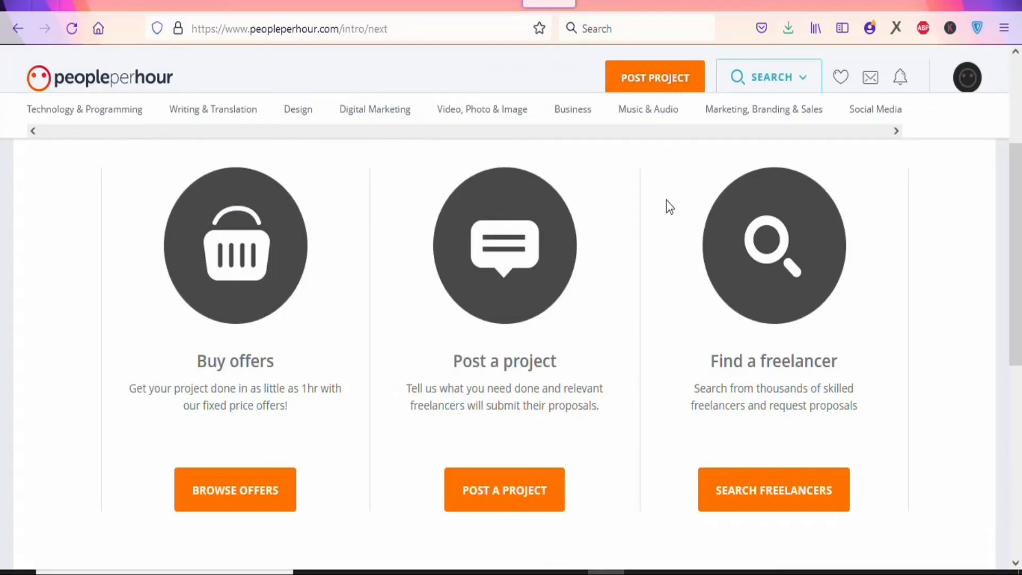
# Start posting a project in the Design category with the Logo Design subcategory and continue to its details
pyautogui.click(485, 499)
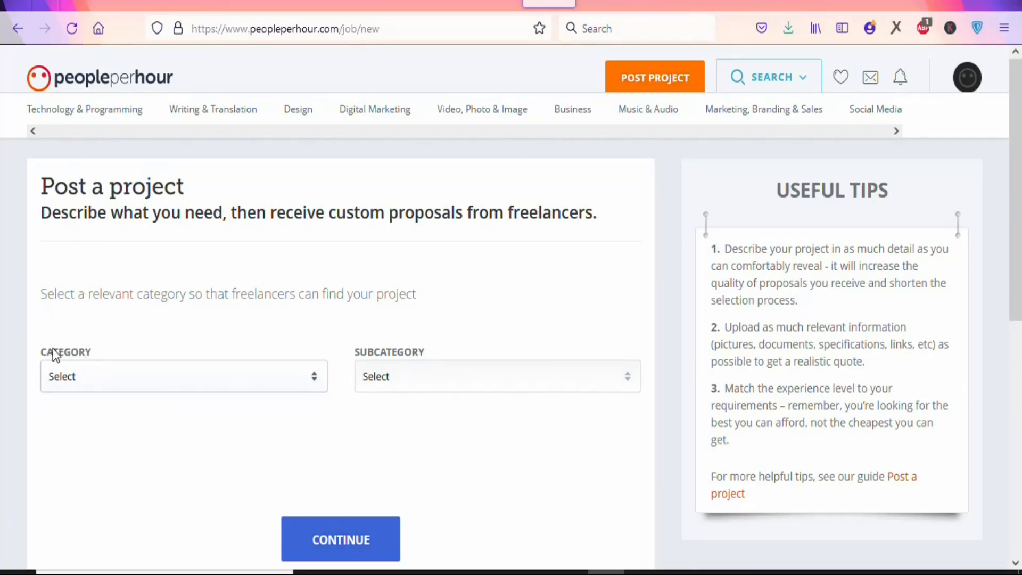
pyautogui.click(112, 372)
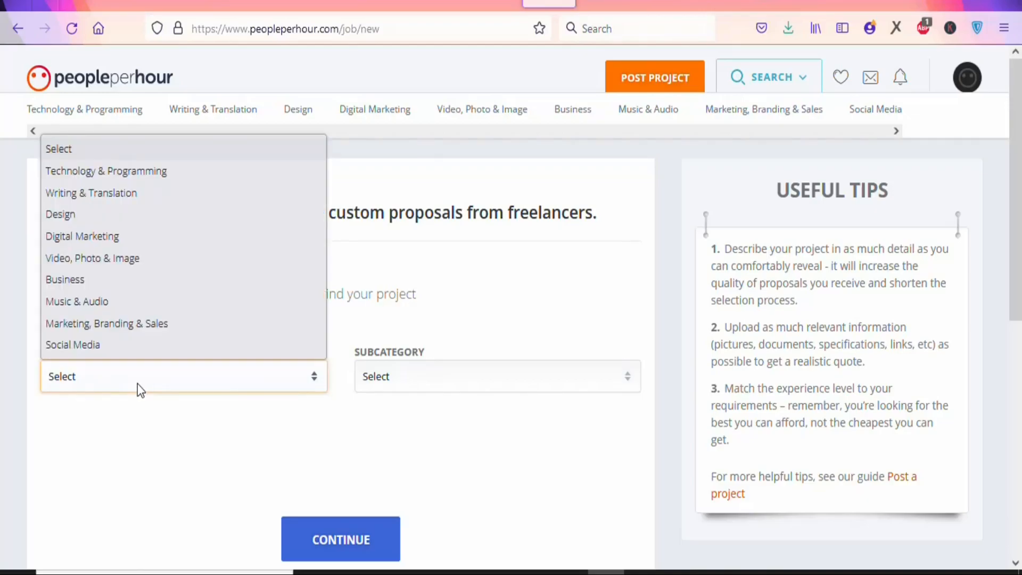
pyautogui.click(136, 215)
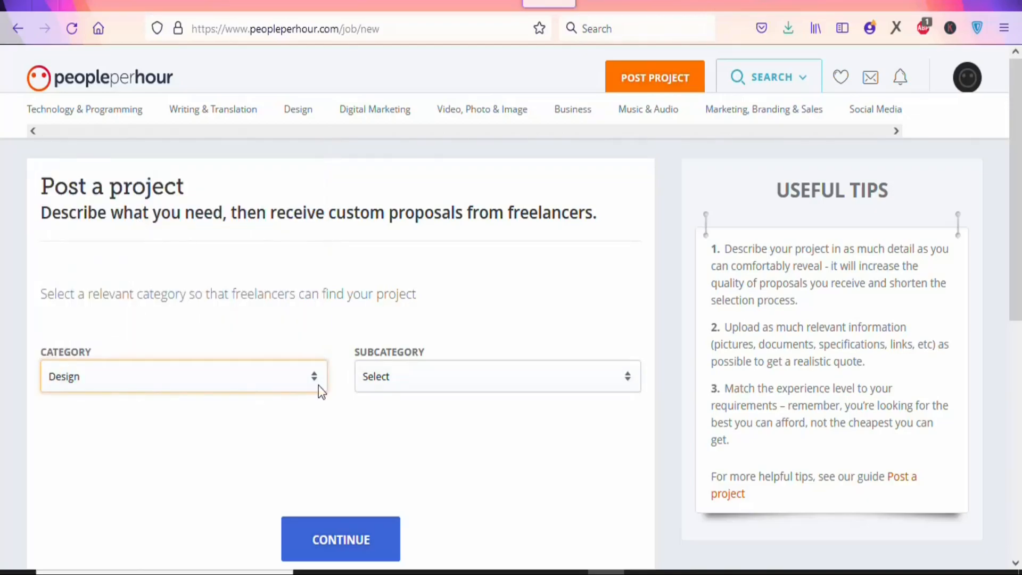
pyautogui.click(403, 376)
pyautogui.scroll(-1, 379, 346)
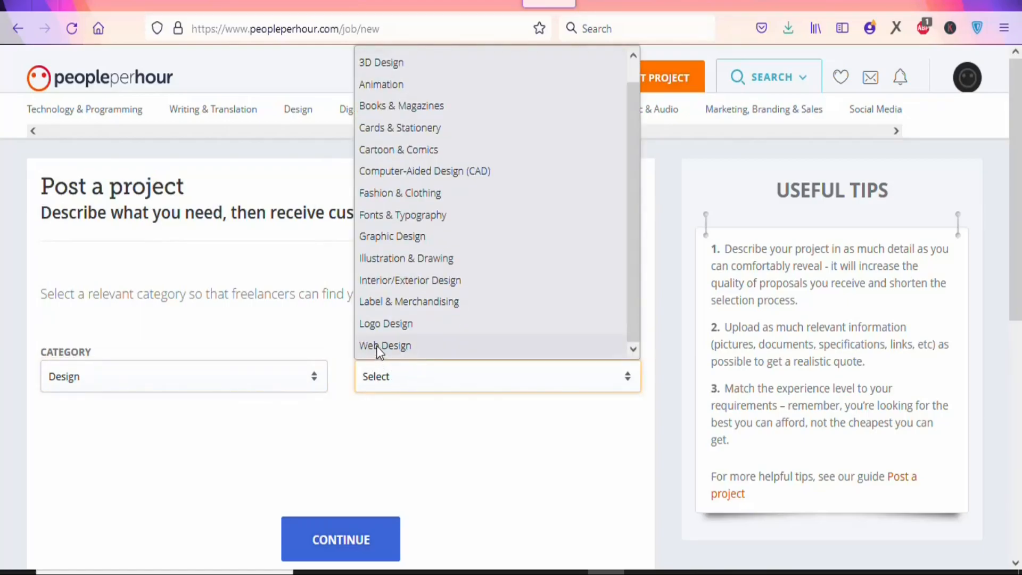
pyautogui.click(396, 324)
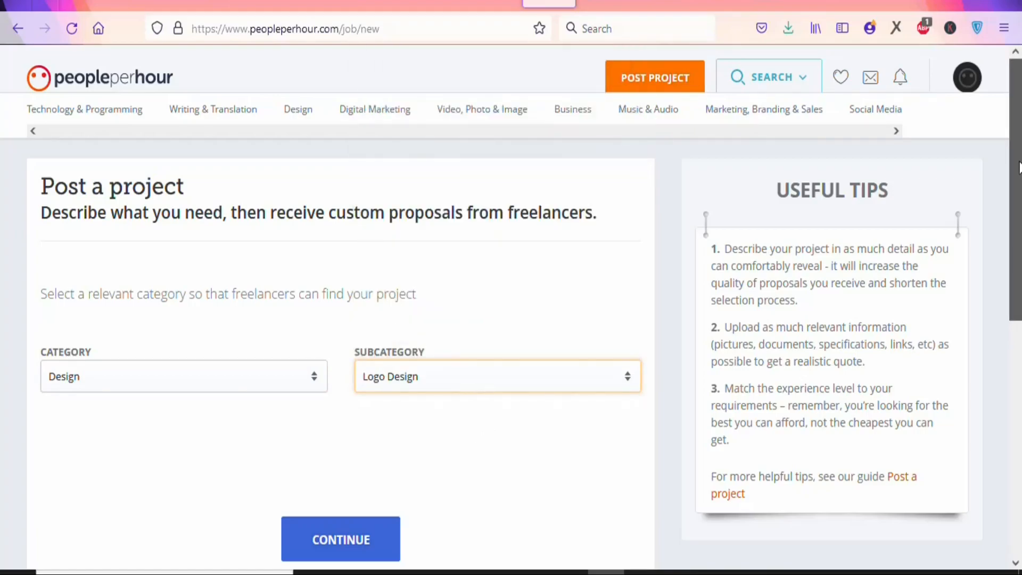
pyautogui.scroll(-5, 1014, 229)
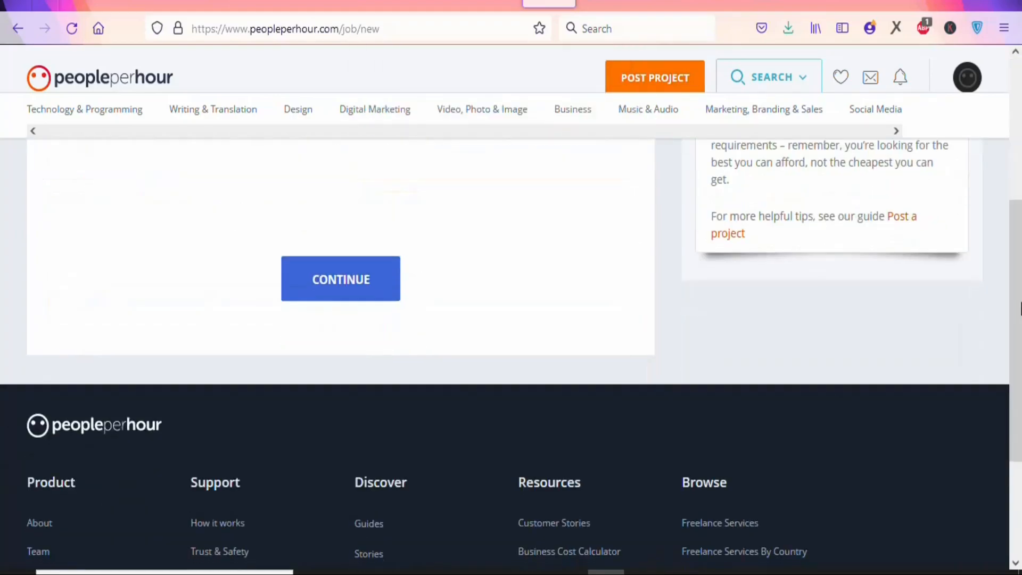
pyautogui.click(373, 288)
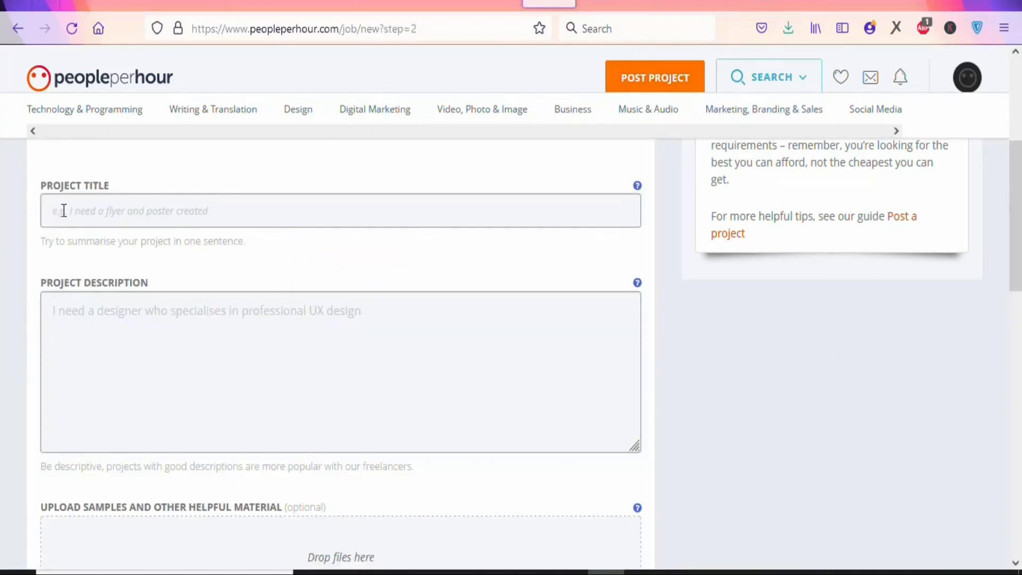
# Title the project "Logo designer needed." and describe an online business needing a professional logo, with the attached pdf file to download for checking qualification
pyautogui.click(55, 209)
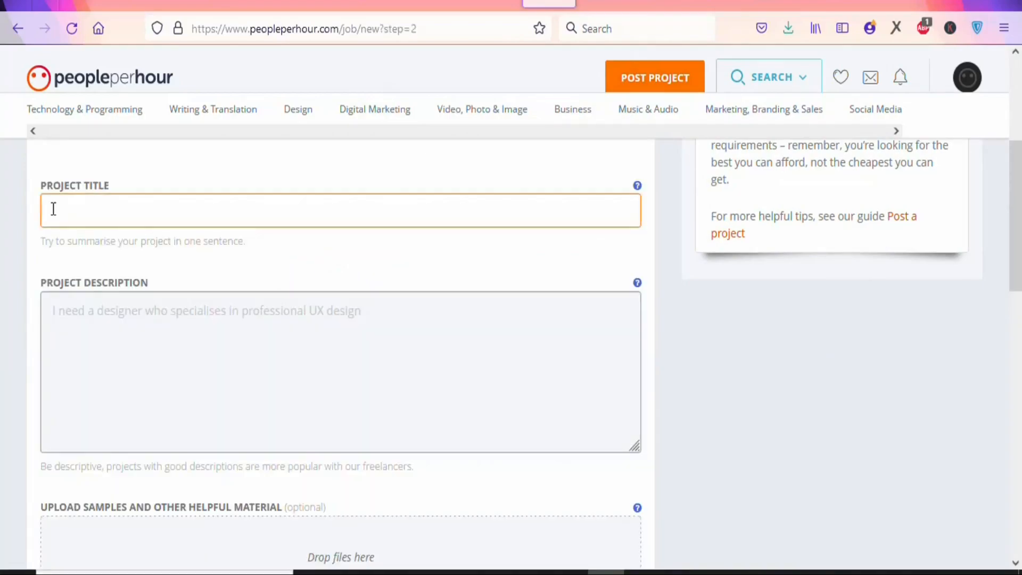
pyautogui.write('Logo designer ')
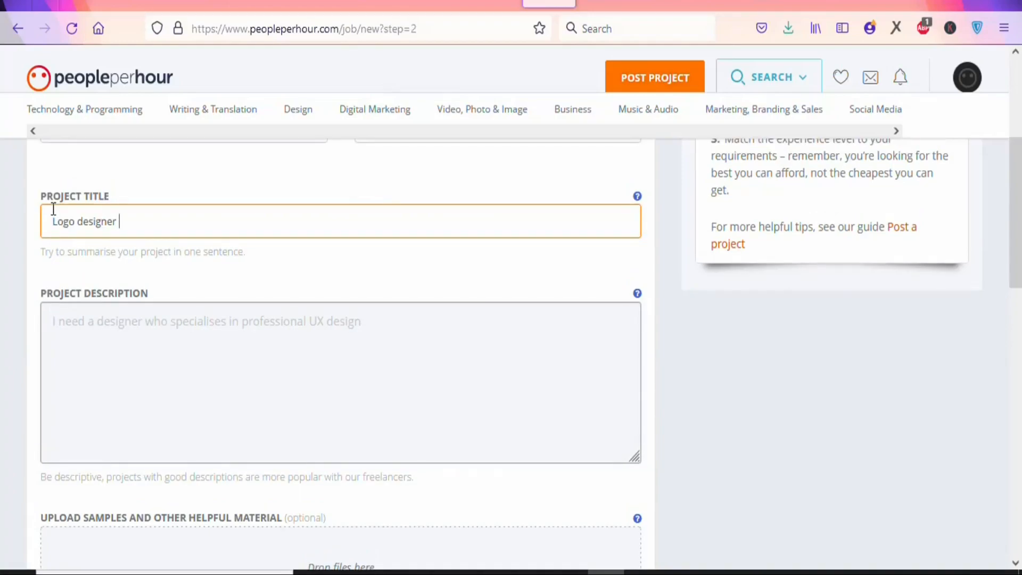
pyautogui.write('deeded.')
pyautogui.click(68, 321)
pyautogui.write('We are starting an online business and we need a professional logo for it. You can download the pdf file  that is attached to this message to see if you are qualified for the job.')
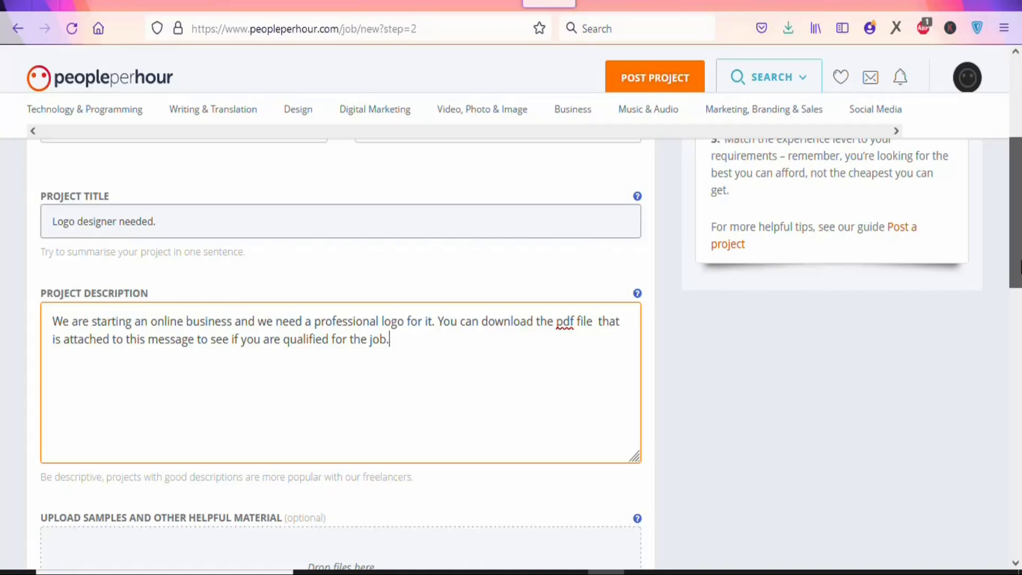
pyautogui.scroll(-4, 1016, 298)
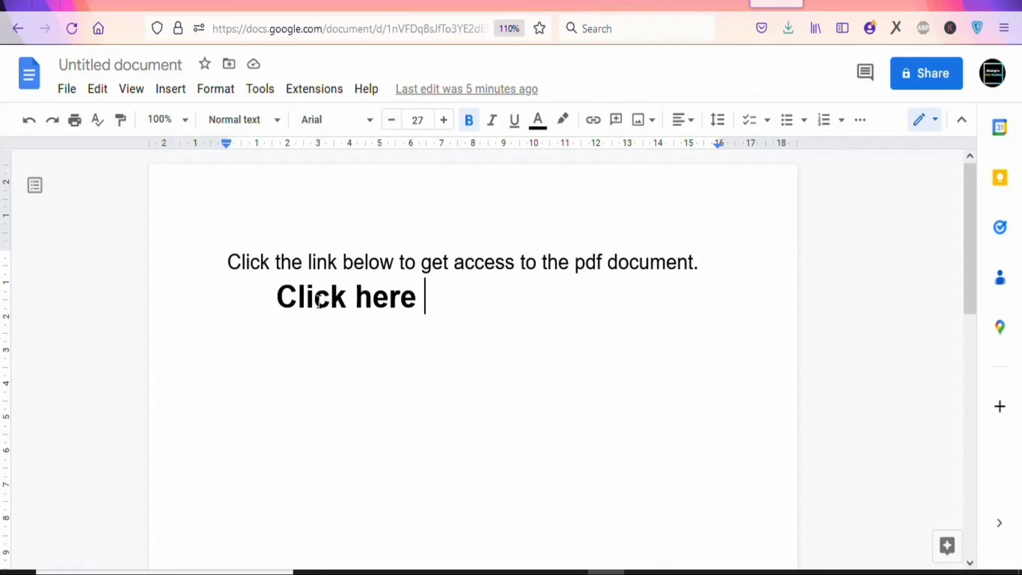
# Switch from the Google Docs document to CPAGrip and copy the generated locker link
pyautogui.moveTo(278, 299); pyautogui.dragTo(419, 305)
pyautogui.click(486, 339)
pyautogui.moveTo(276, 296); pyautogui.dragTo(420, 301)
pyautogui.click(420, 300)
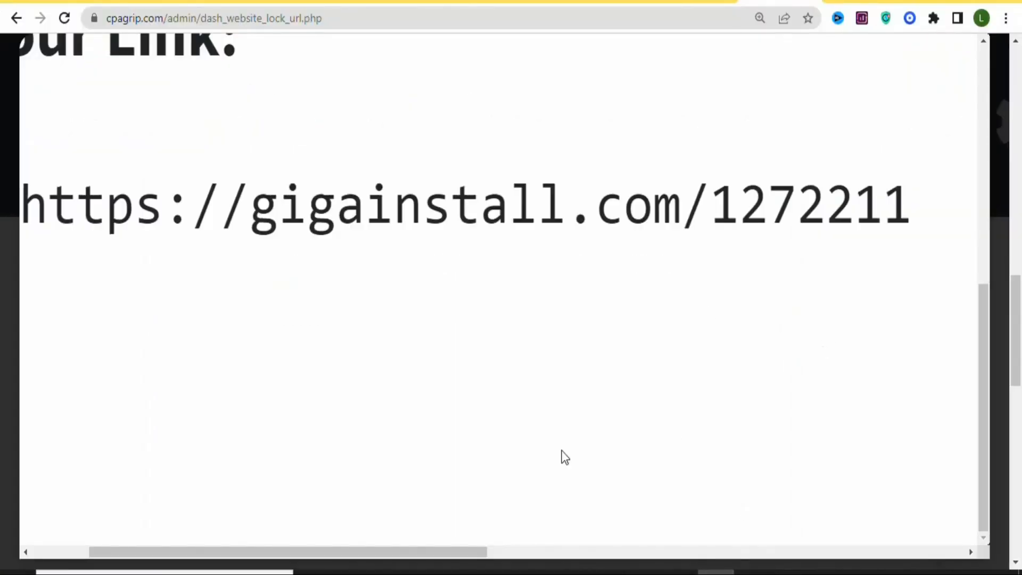
pyautogui.moveTo(413, 544); pyautogui.dragTo(913, 504)
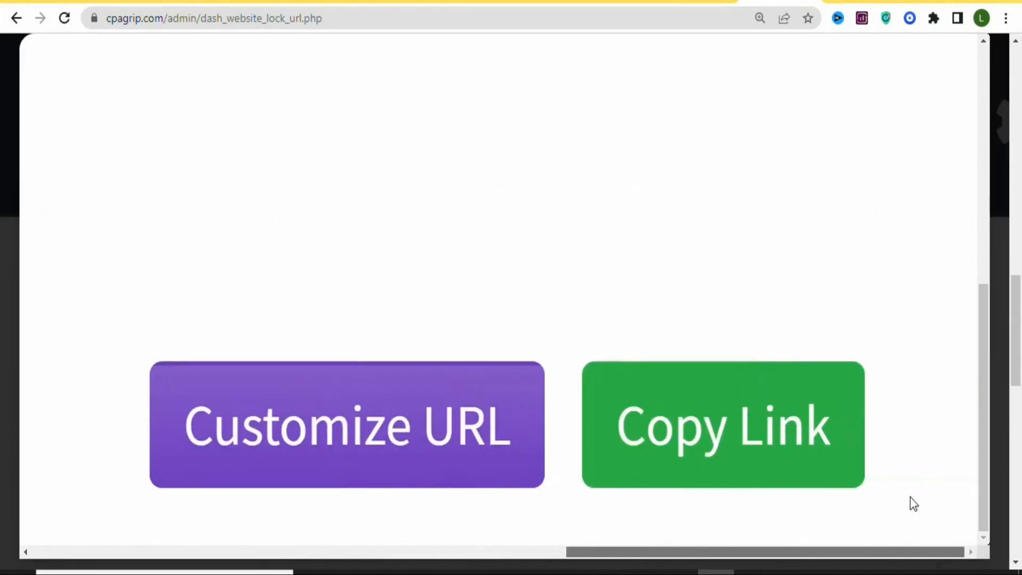
pyautogui.click(783, 432)
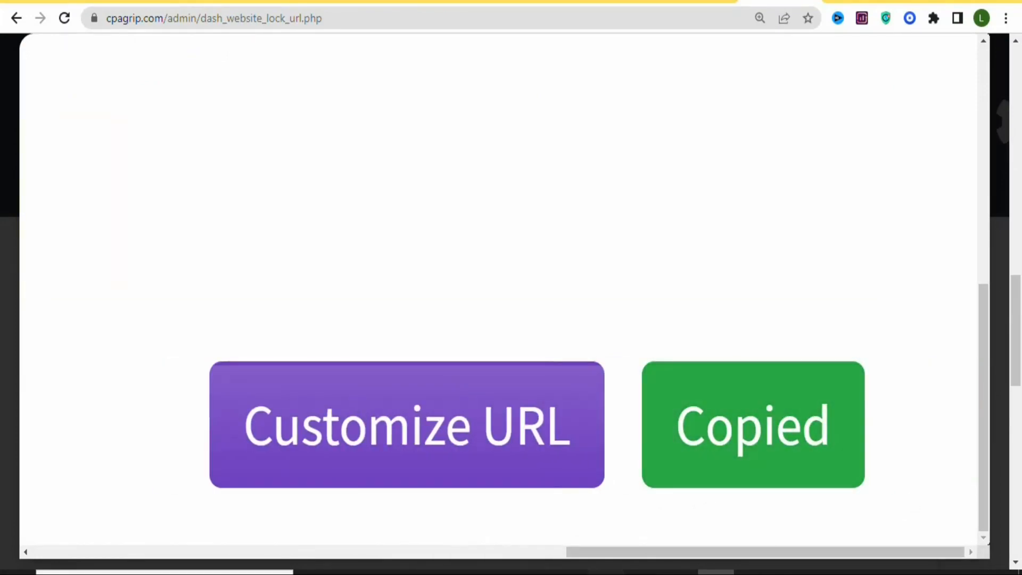
# Return to the Google Docs document and turn the "Click here" text into a hyperlink to the copied locker link
pyautogui.click(605, 571)
pyautogui.moveTo(277, 299); pyautogui.dragTo(434, 306)
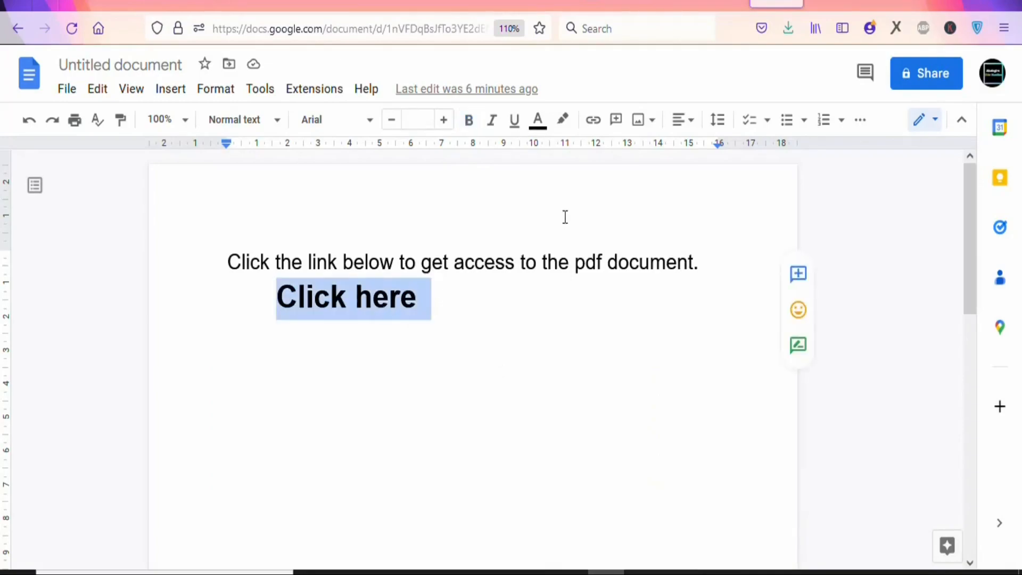
pyautogui.click(594, 122)
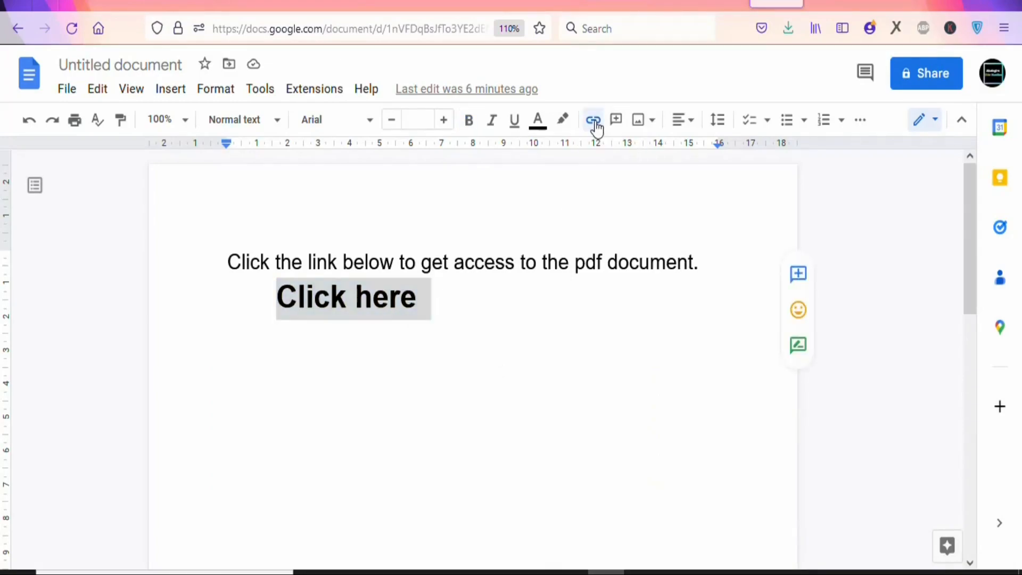
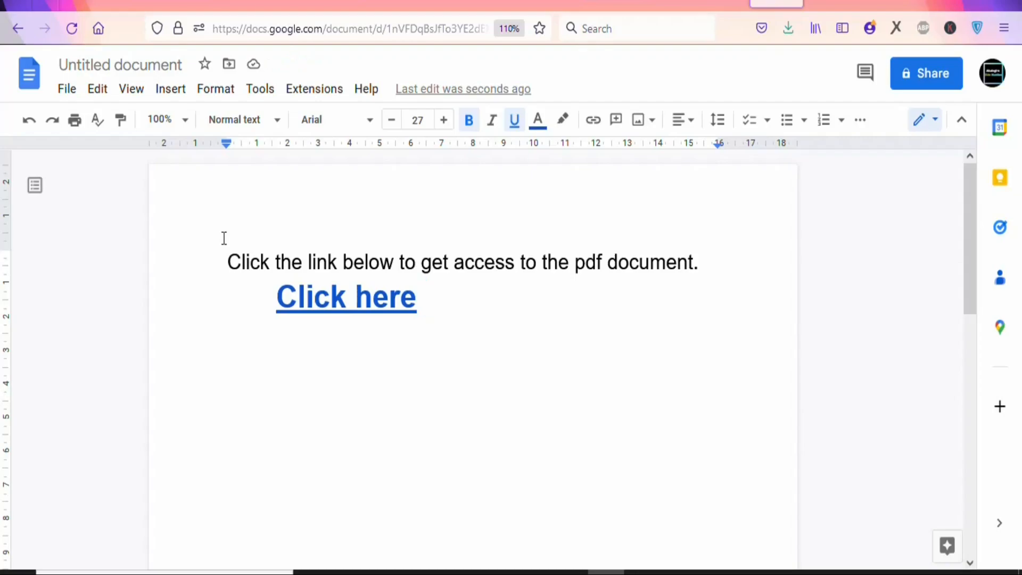
# Download the document as a PDF and test its "Click here" link through to the locker's survey choice
pyautogui.click(67, 91)
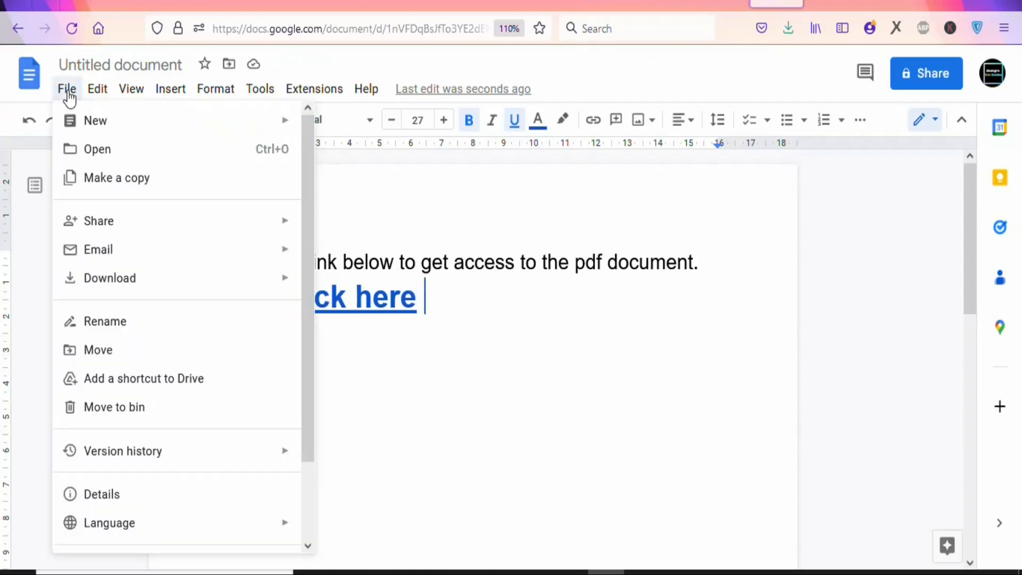
pyautogui.moveTo(130, 284)
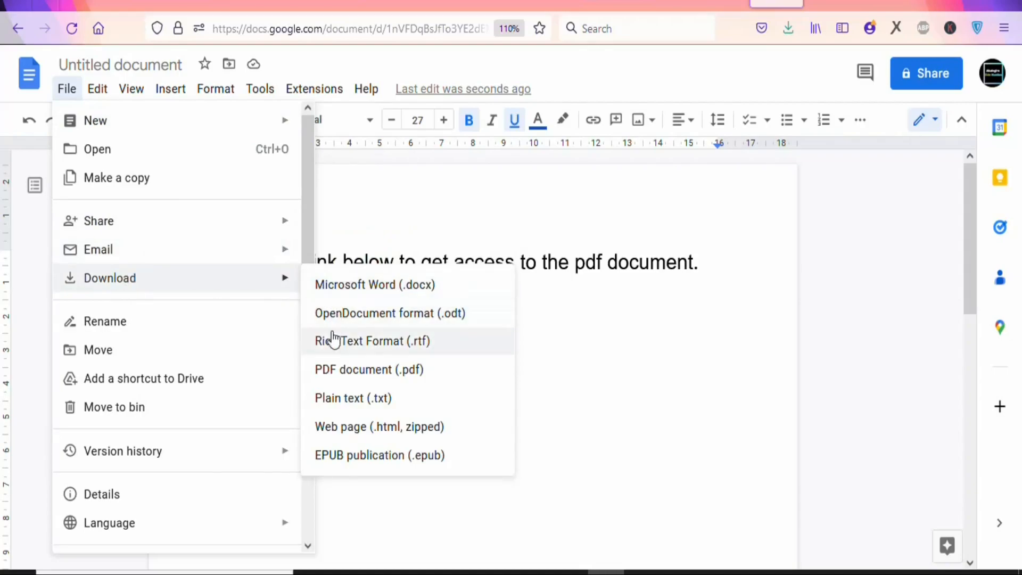
pyautogui.click(325, 370)
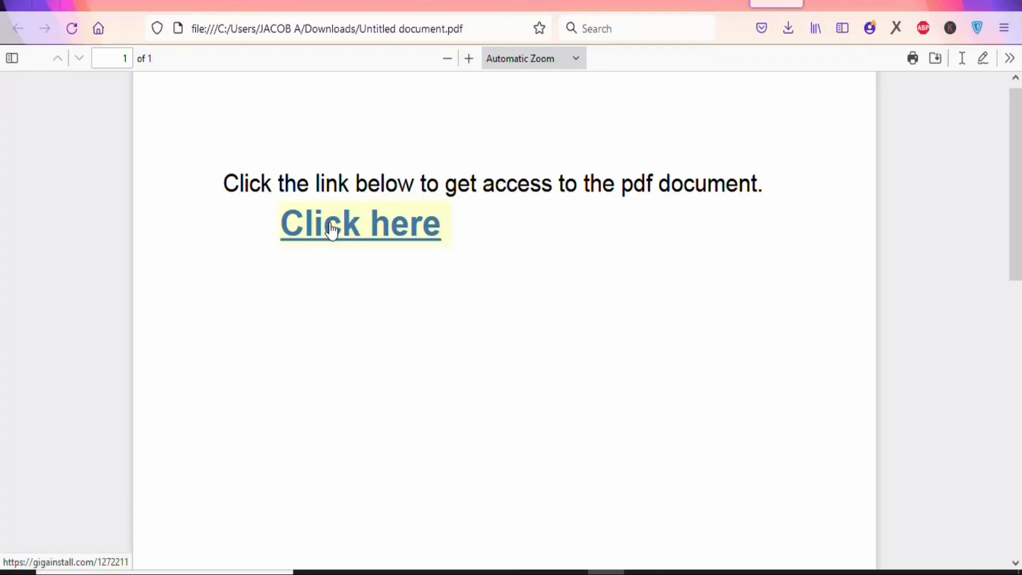
pyautogui.click(304, 228)
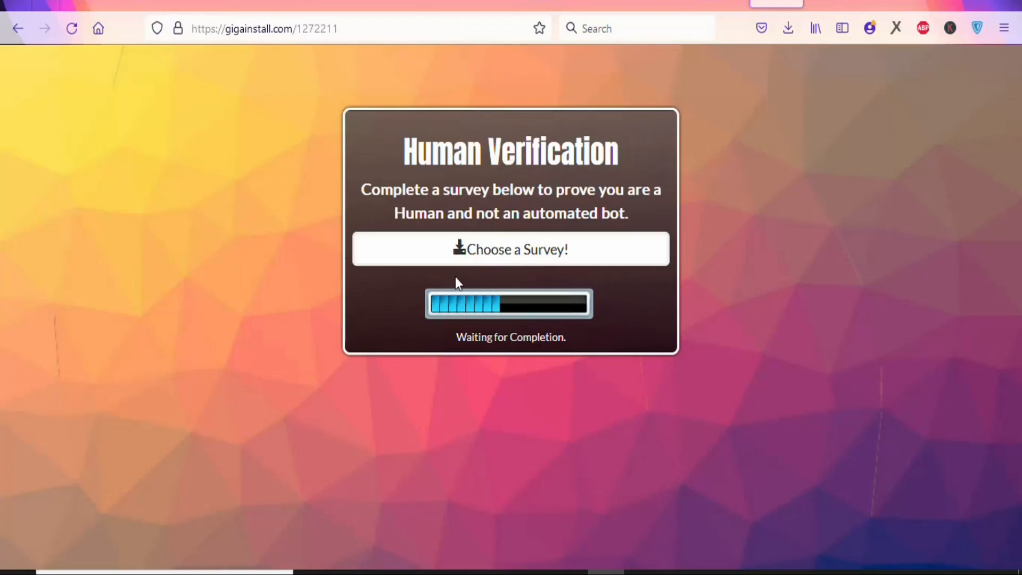
pyautogui.click(482, 260)
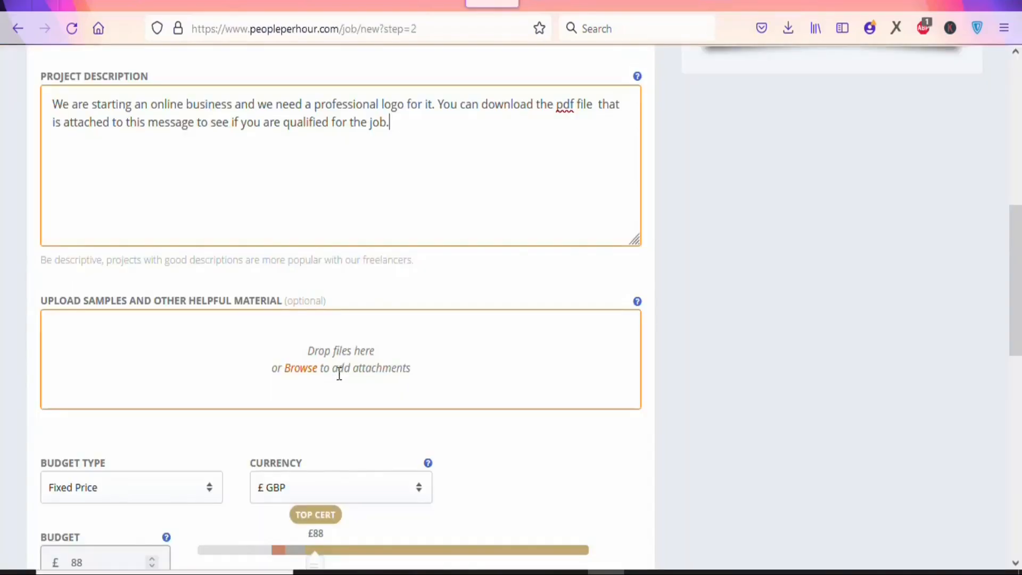
# Upload "Untitled document.pdf" from the Downloads folder as sample material for the PeoplePerHour project
pyautogui.click(303, 369)
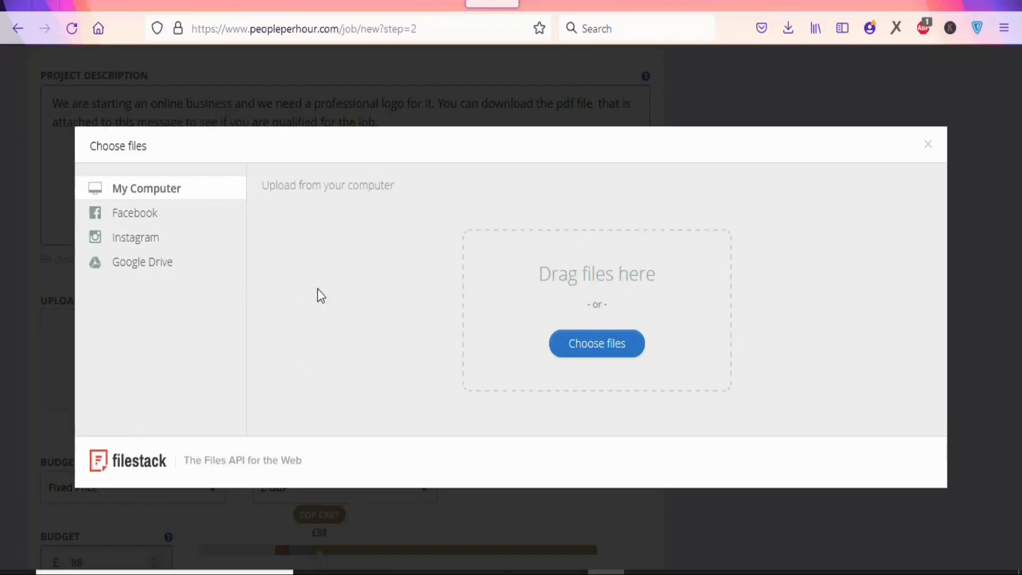
pyautogui.click(589, 347)
pyautogui.scroll(3, 129, 107)
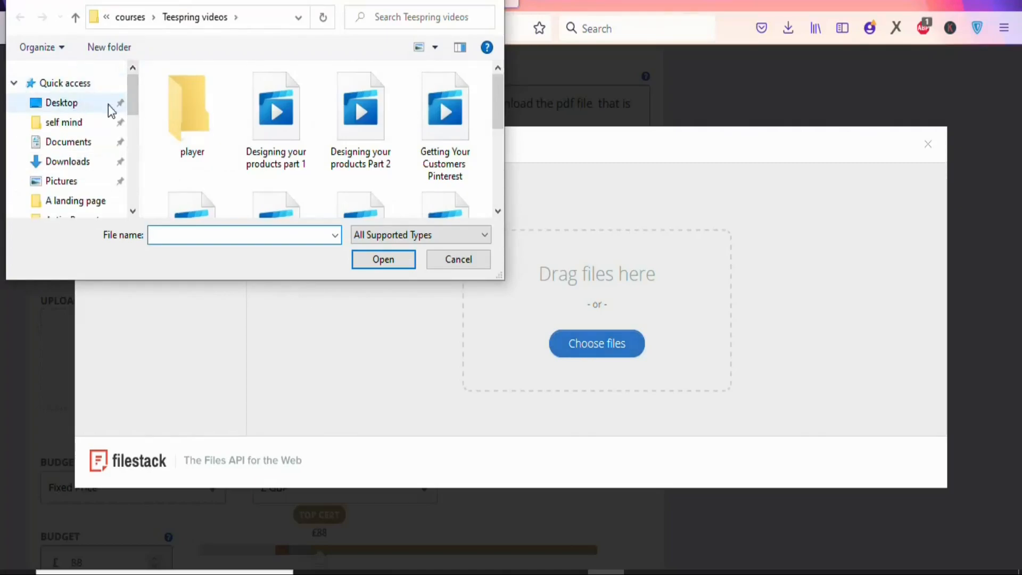
pyautogui.click(80, 143)
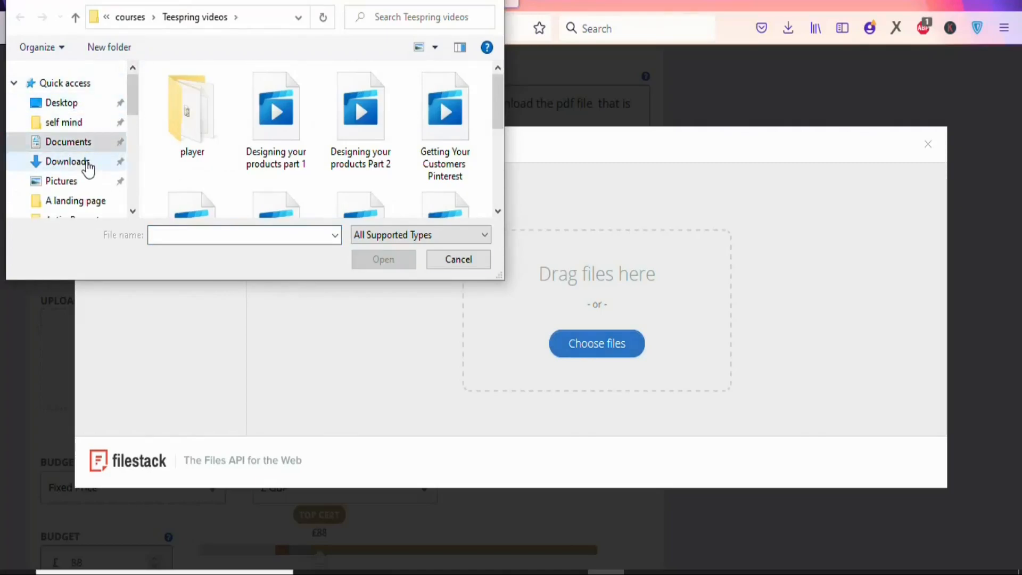
pyautogui.click(79, 162)
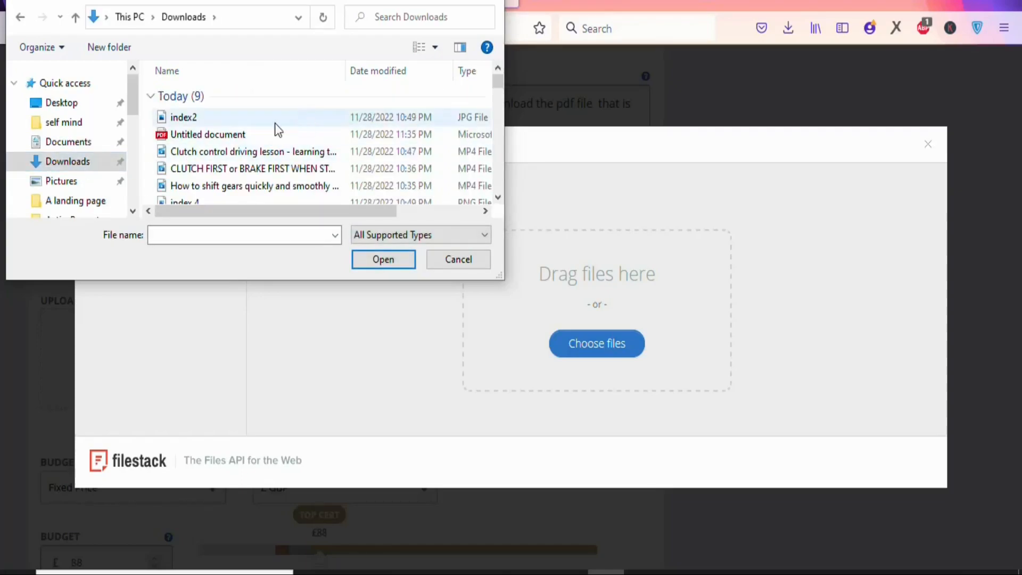
pyautogui.click(255, 135)
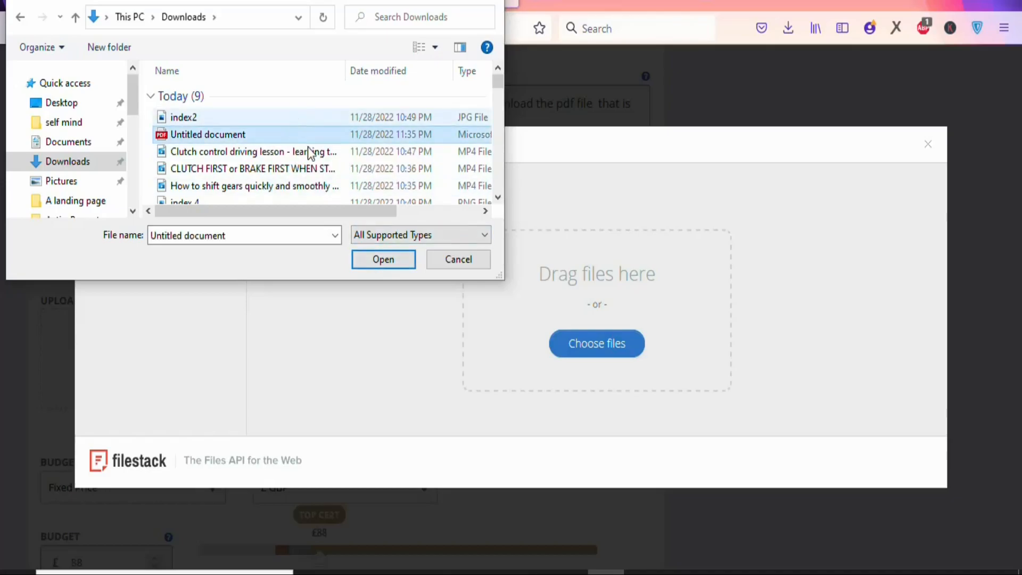
pyautogui.click(375, 257)
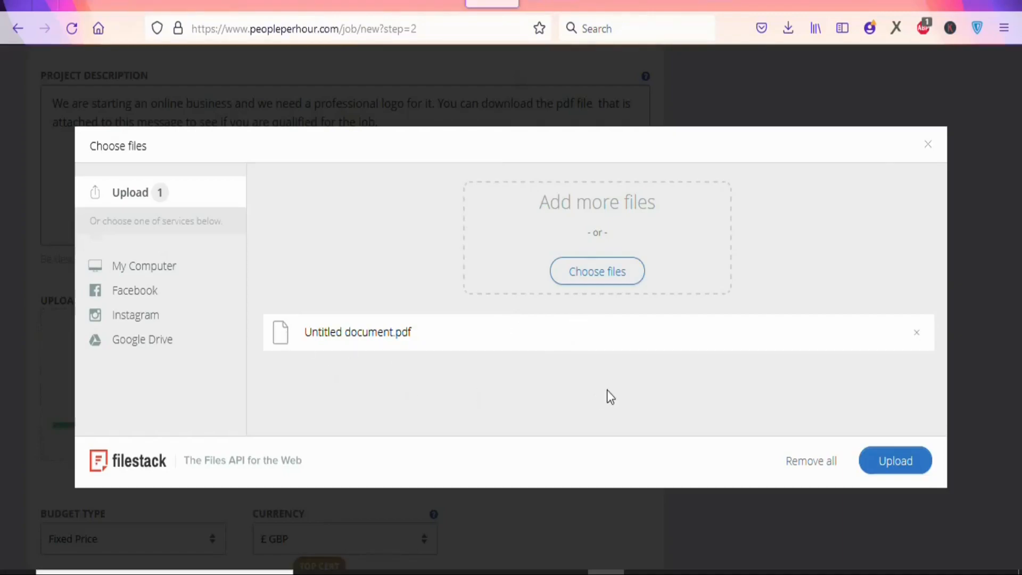
pyautogui.click(886, 464)
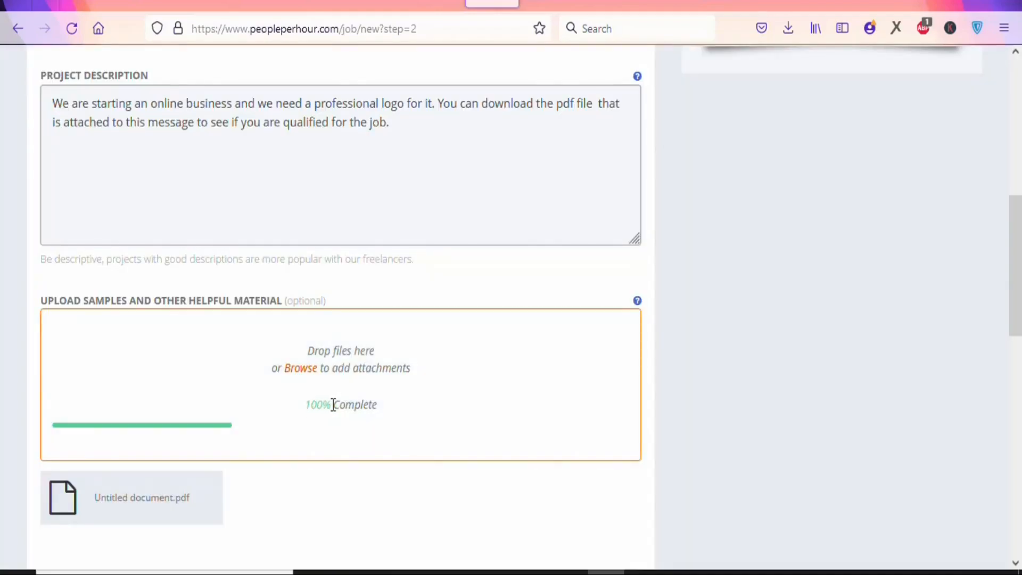
# Check the available budget currencies, keep GBP, and set the fixed-price project budget to £118
pyautogui.moveTo(1019, 285); pyautogui.dragTo(1019, 402)
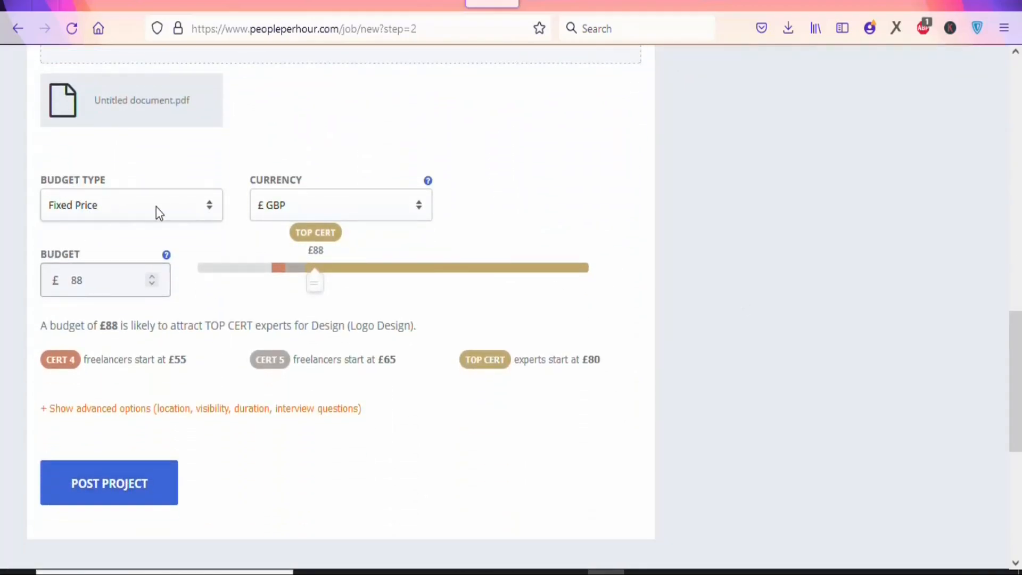
pyautogui.click(287, 211)
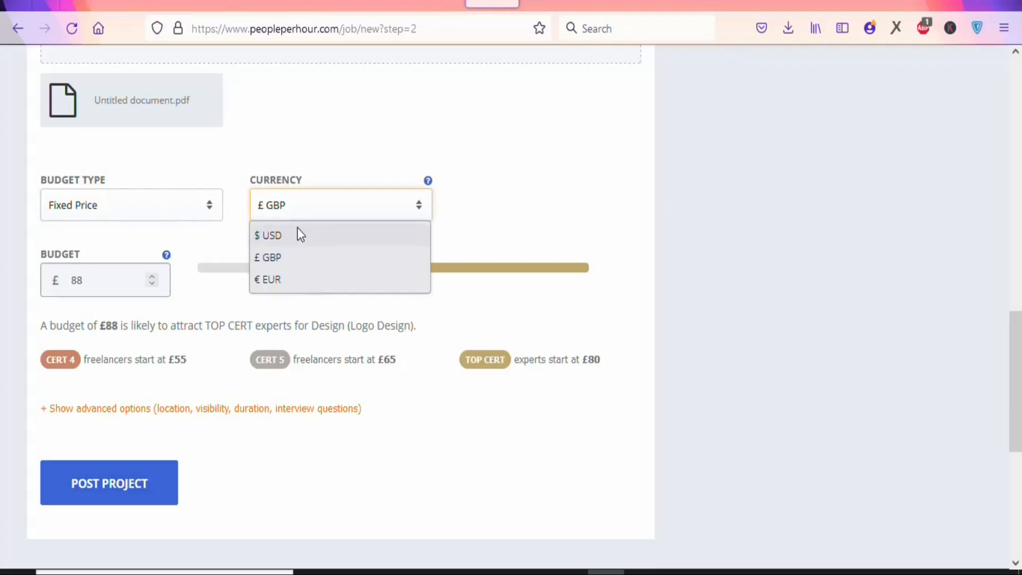
pyautogui.click(509, 186)
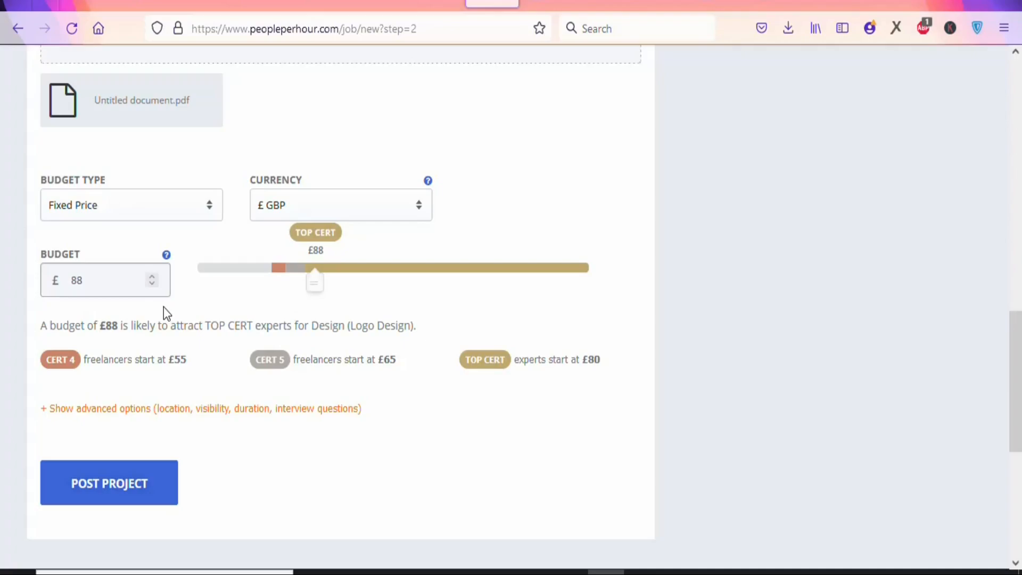
pyautogui.moveTo(320, 285)
pyautogui.mouseDown()
pyautogui.moveTo(354, 286)
pyautogui.moveTo(297, 285)
pyautogui.moveTo(316, 285)
pyautogui.mouseUp()
# Post the logo project and skip the offered paid extras
pyautogui.scroll(-2, 187, 333)
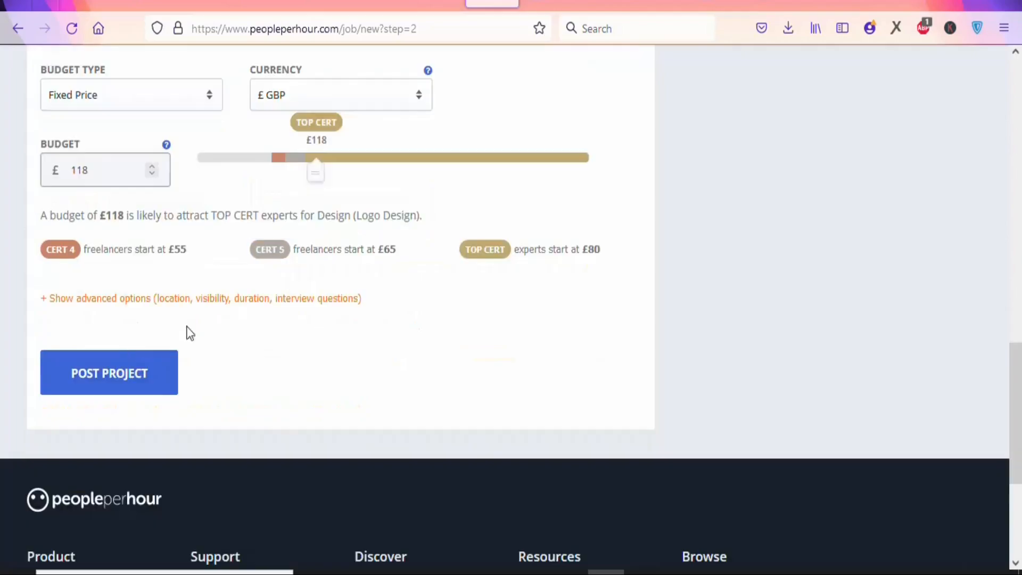
pyautogui.click(122, 371)
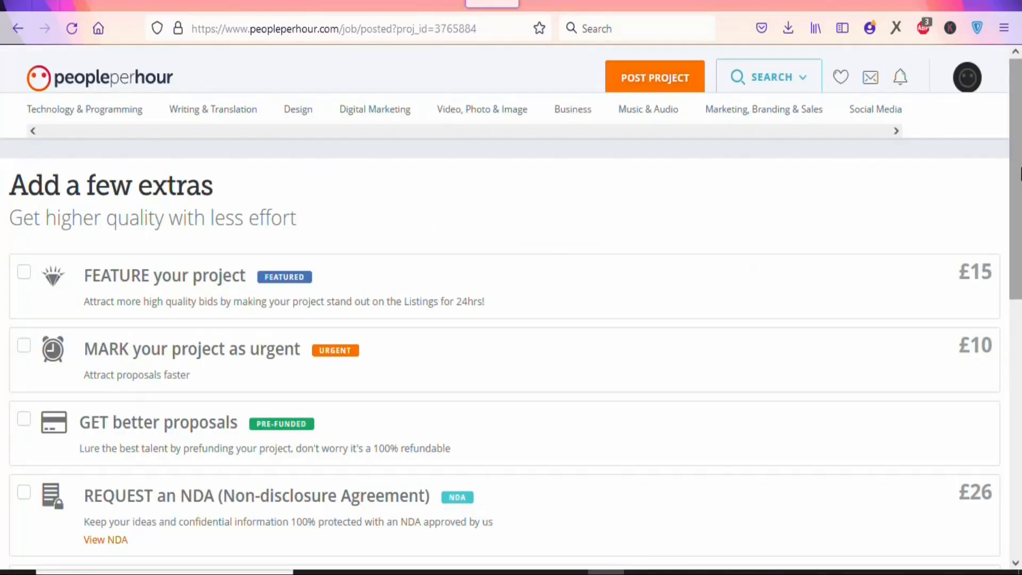
pyautogui.scroll(-5, 410, 308)
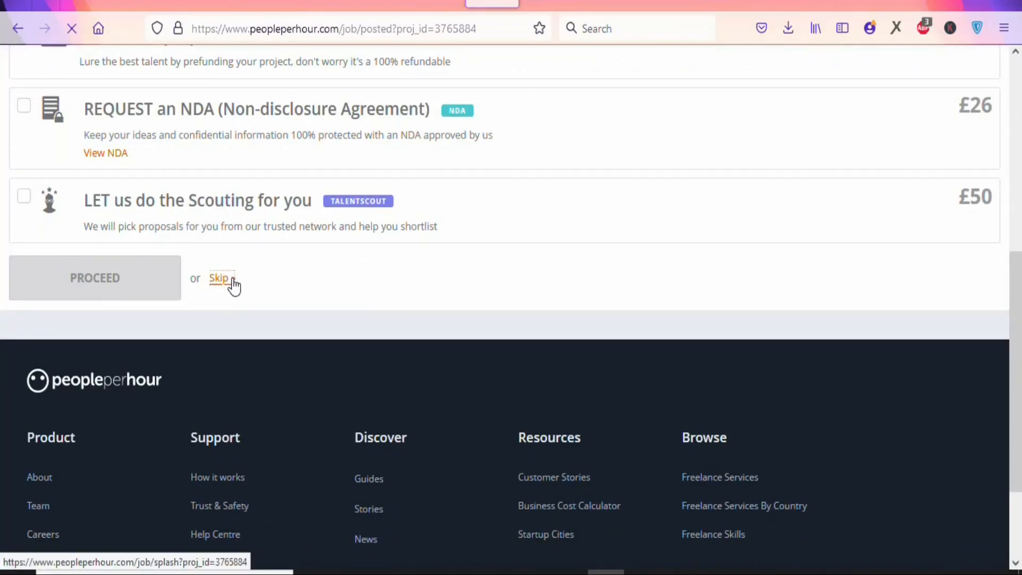
pyautogui.click(218, 278)
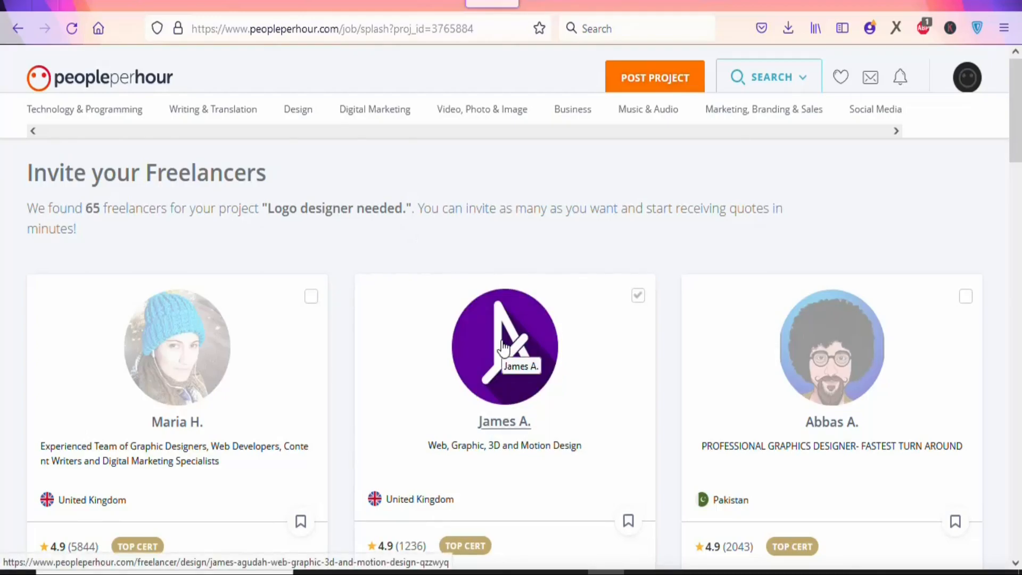
# Look through the freelancers suggested for the project down to the end of the list
pyautogui.moveTo(1020, 125); pyautogui.dragTo(1020, 154)
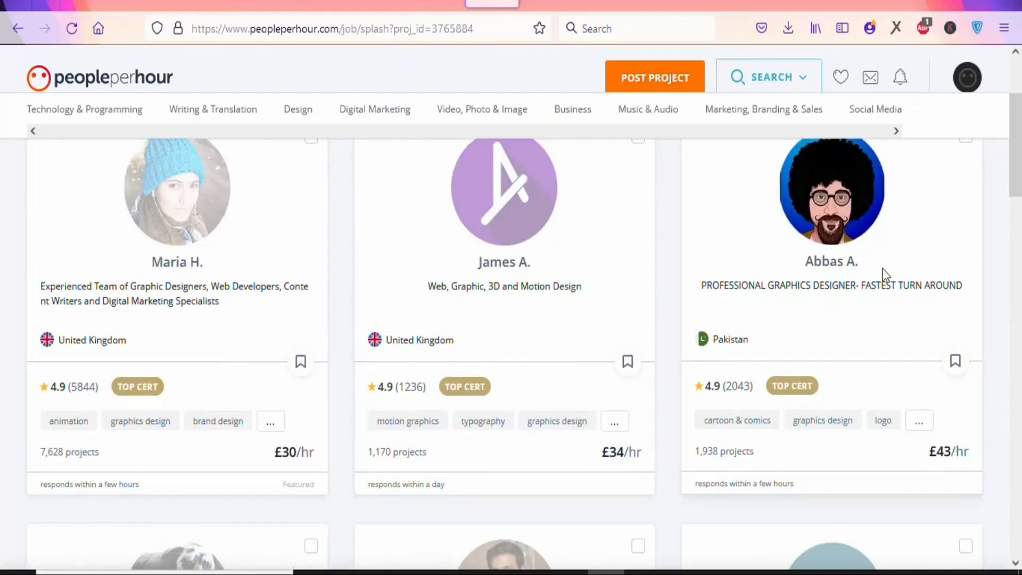
pyautogui.moveTo(1016, 173); pyautogui.dragTo(1018, 475)
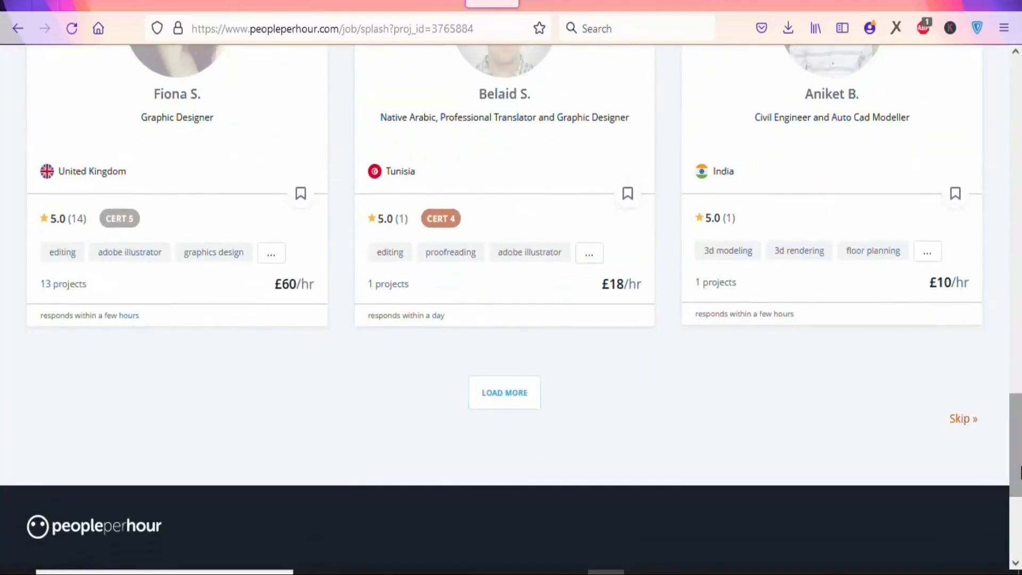